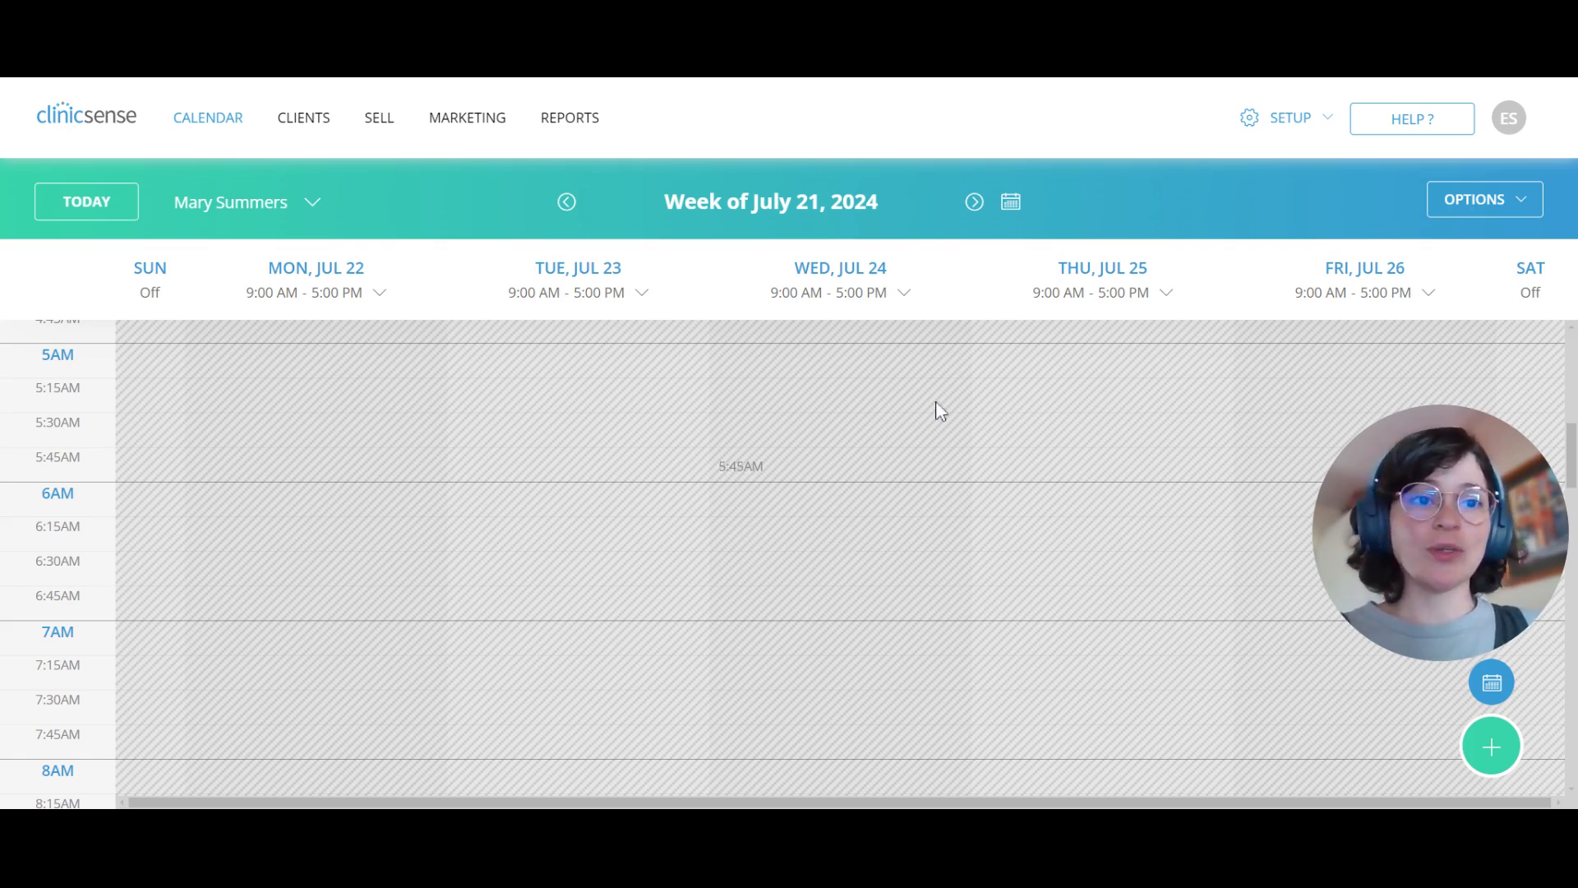
- Create a new template in the form builder and name it "Welcome!"
click(1293, 125)
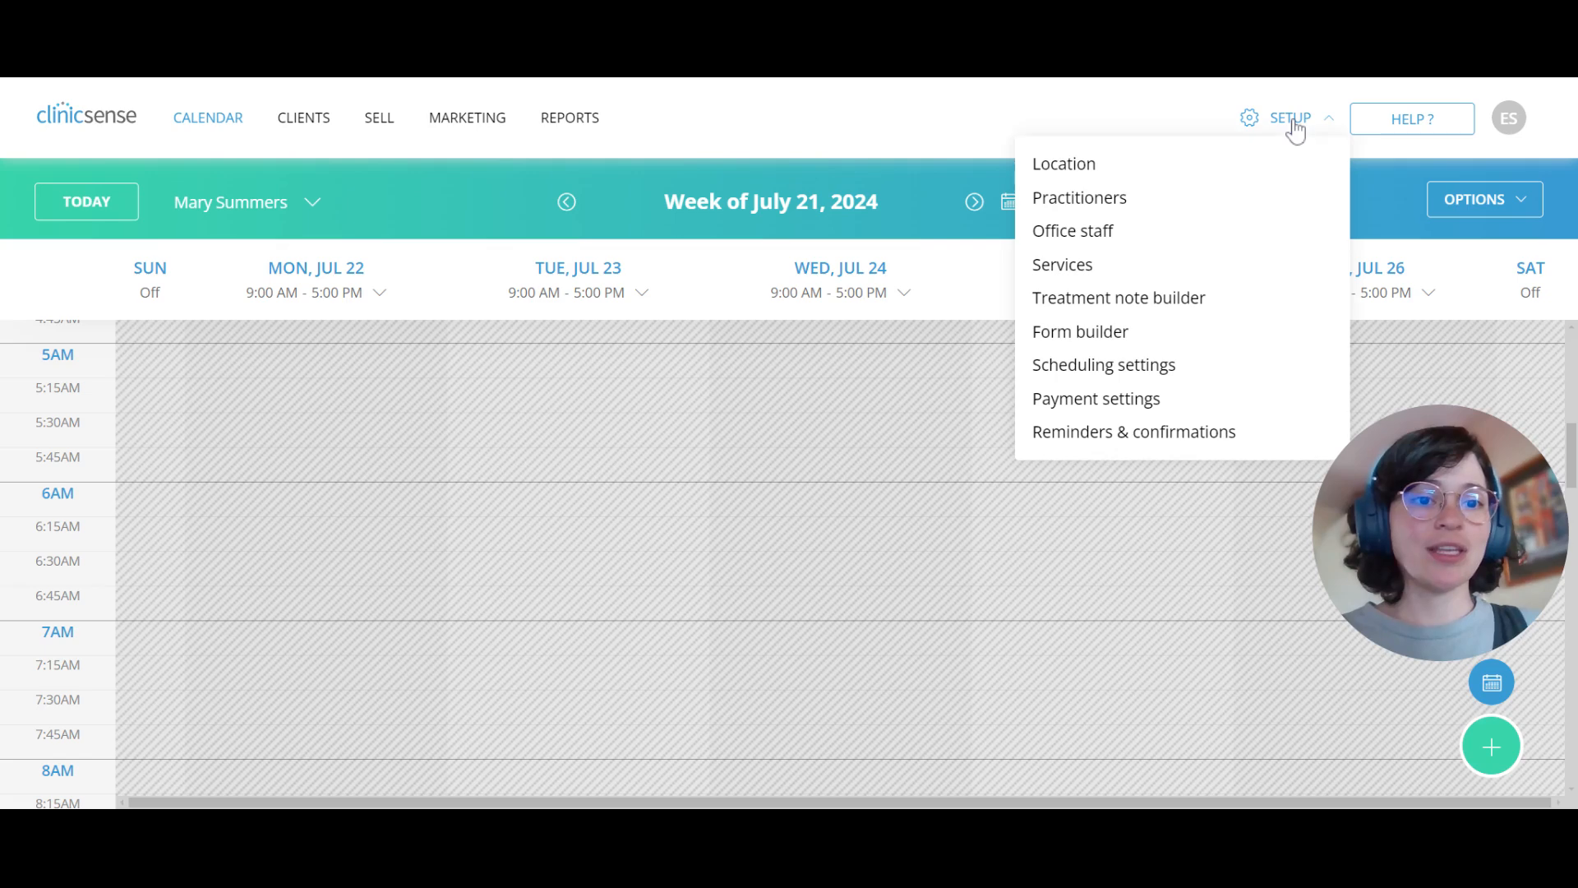
click(1102, 339)
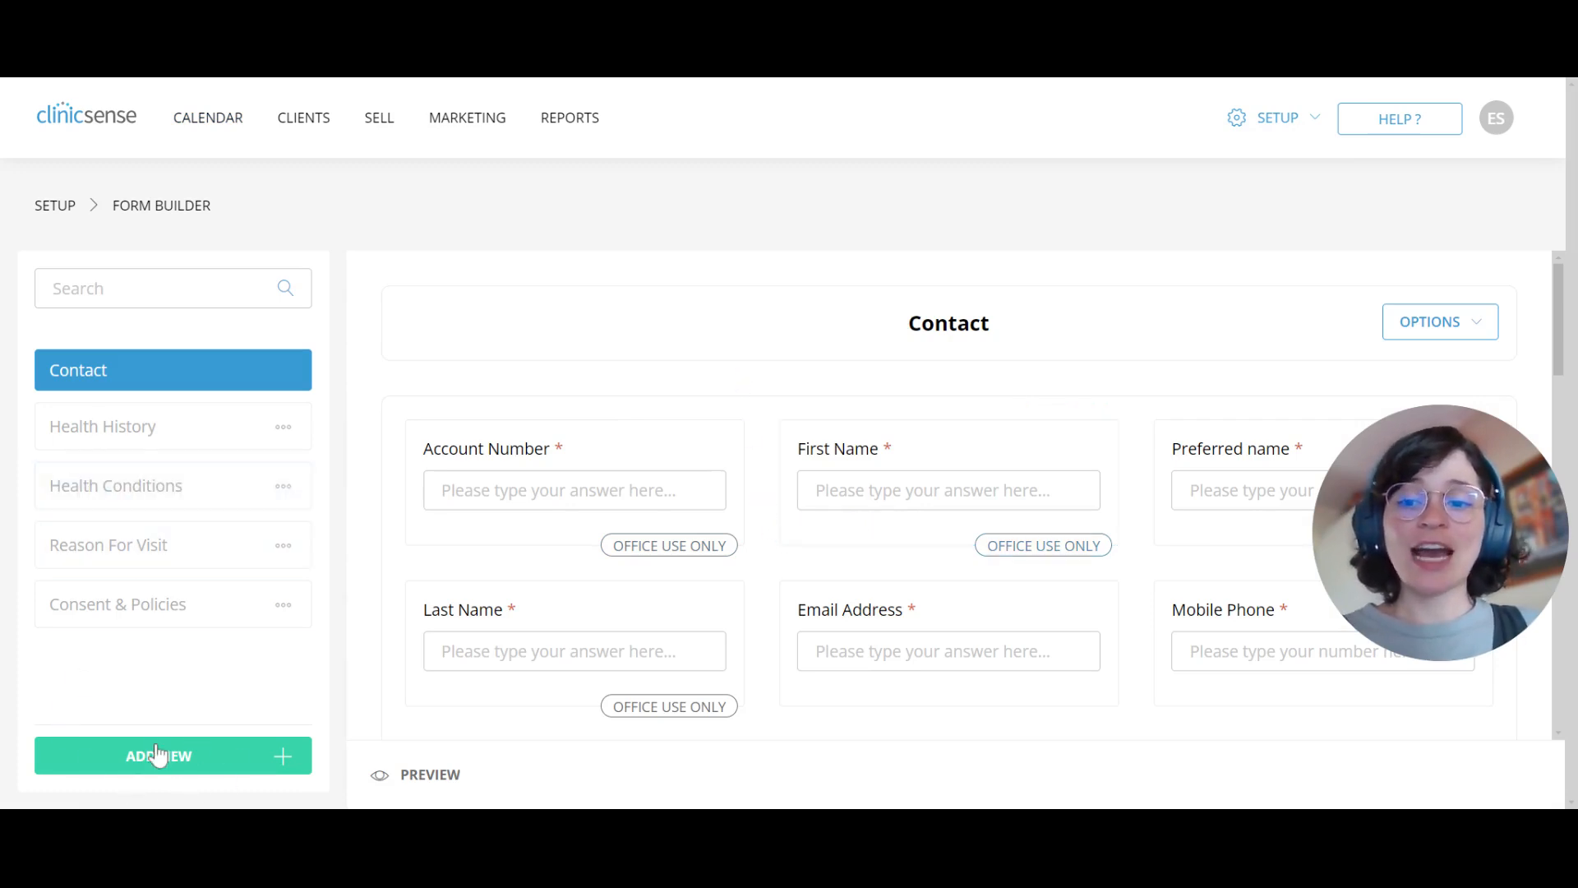
click(194, 762)
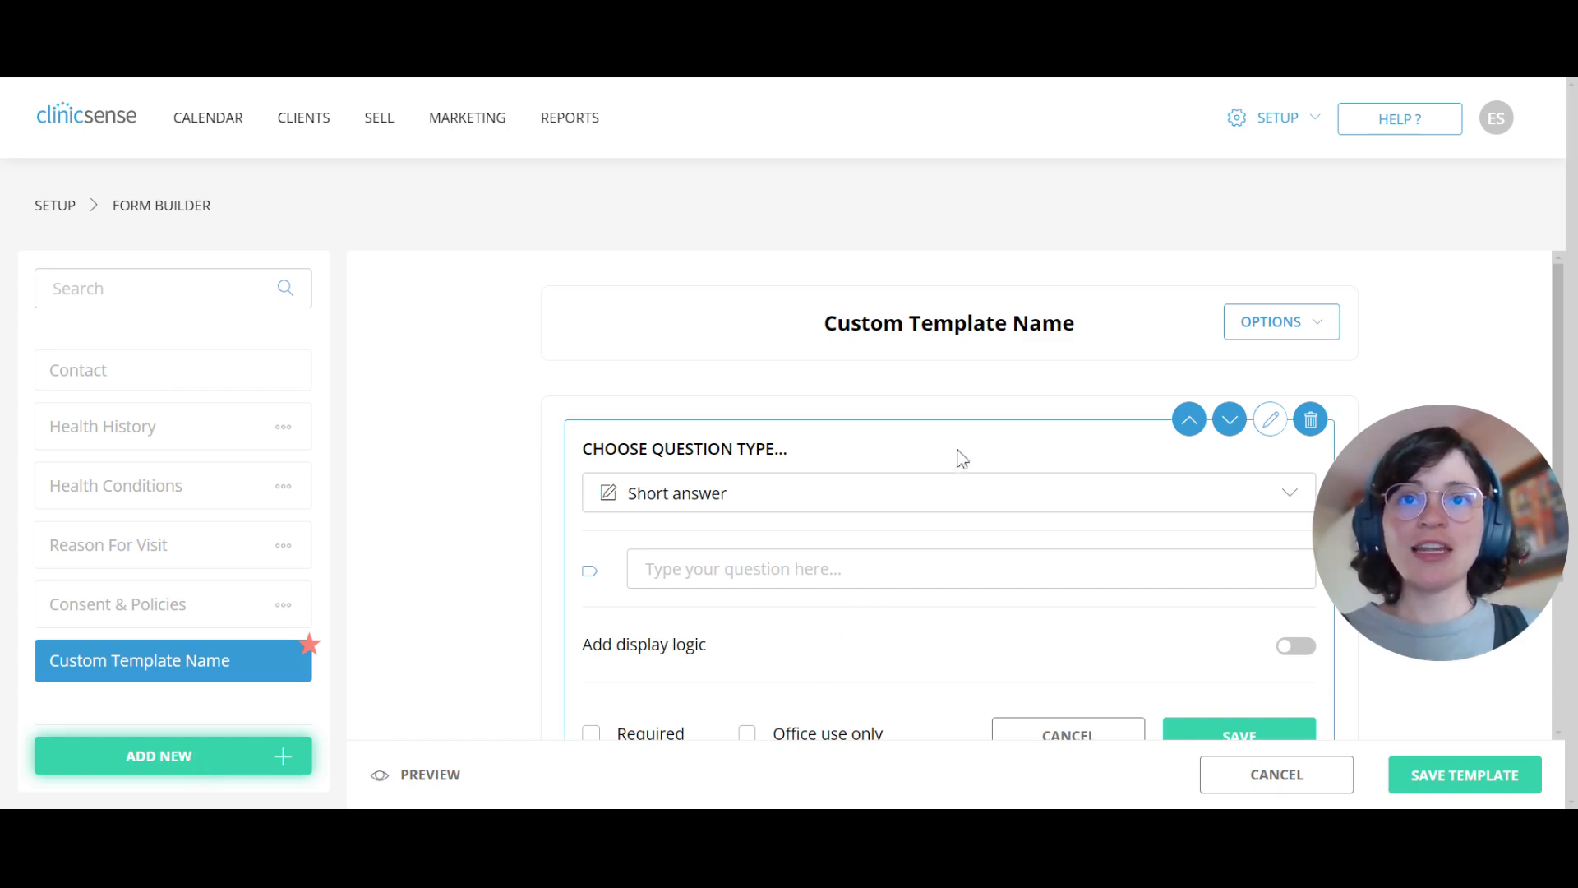
triple_click(953, 323)
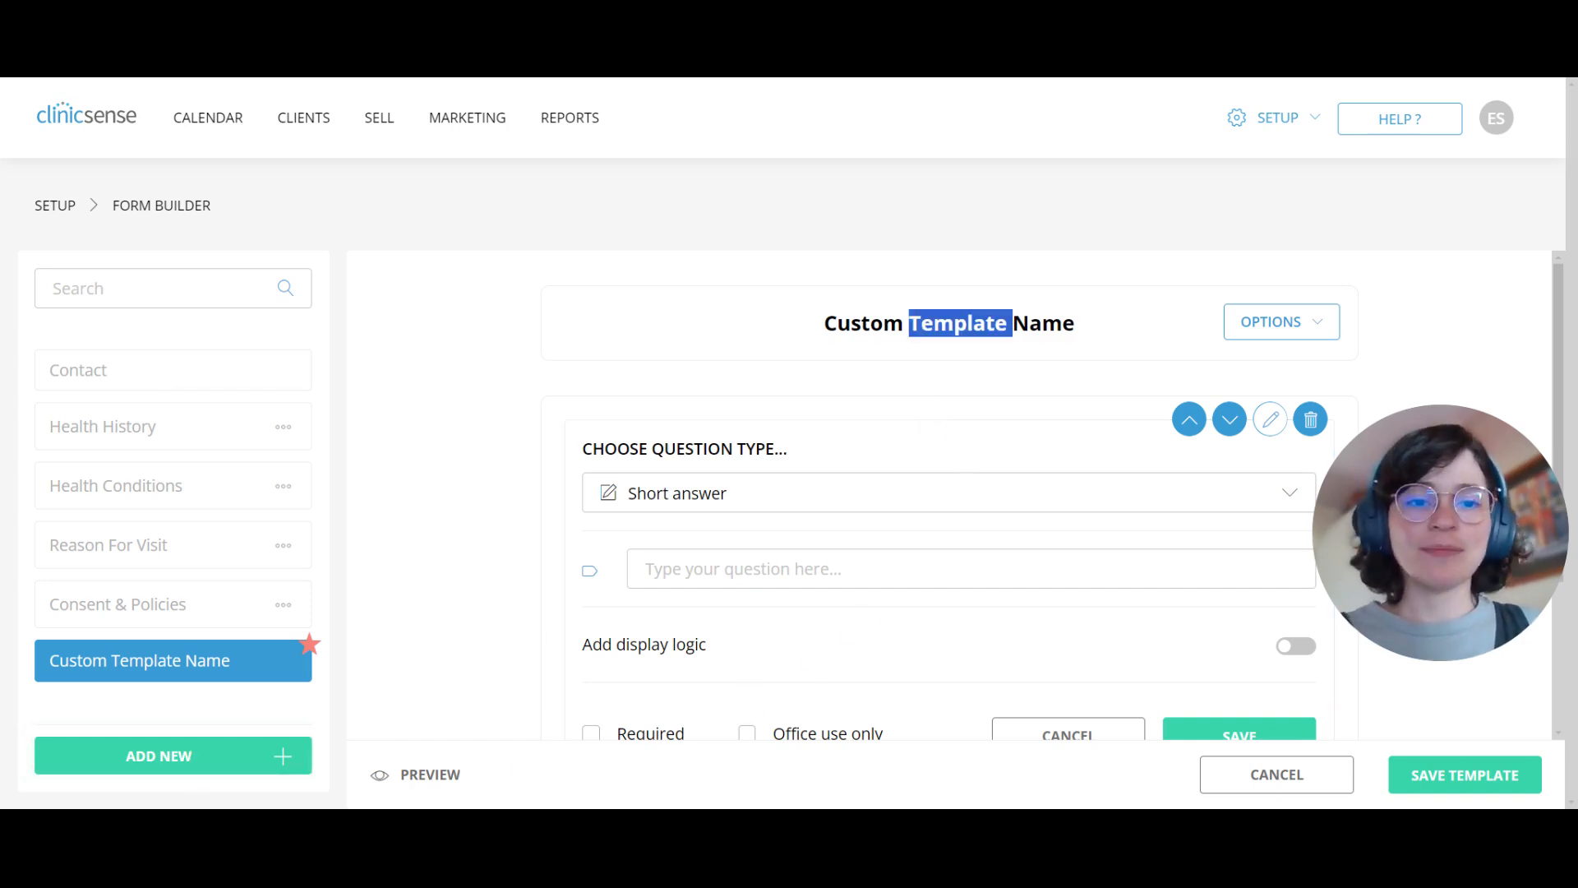
text(Welcome!)
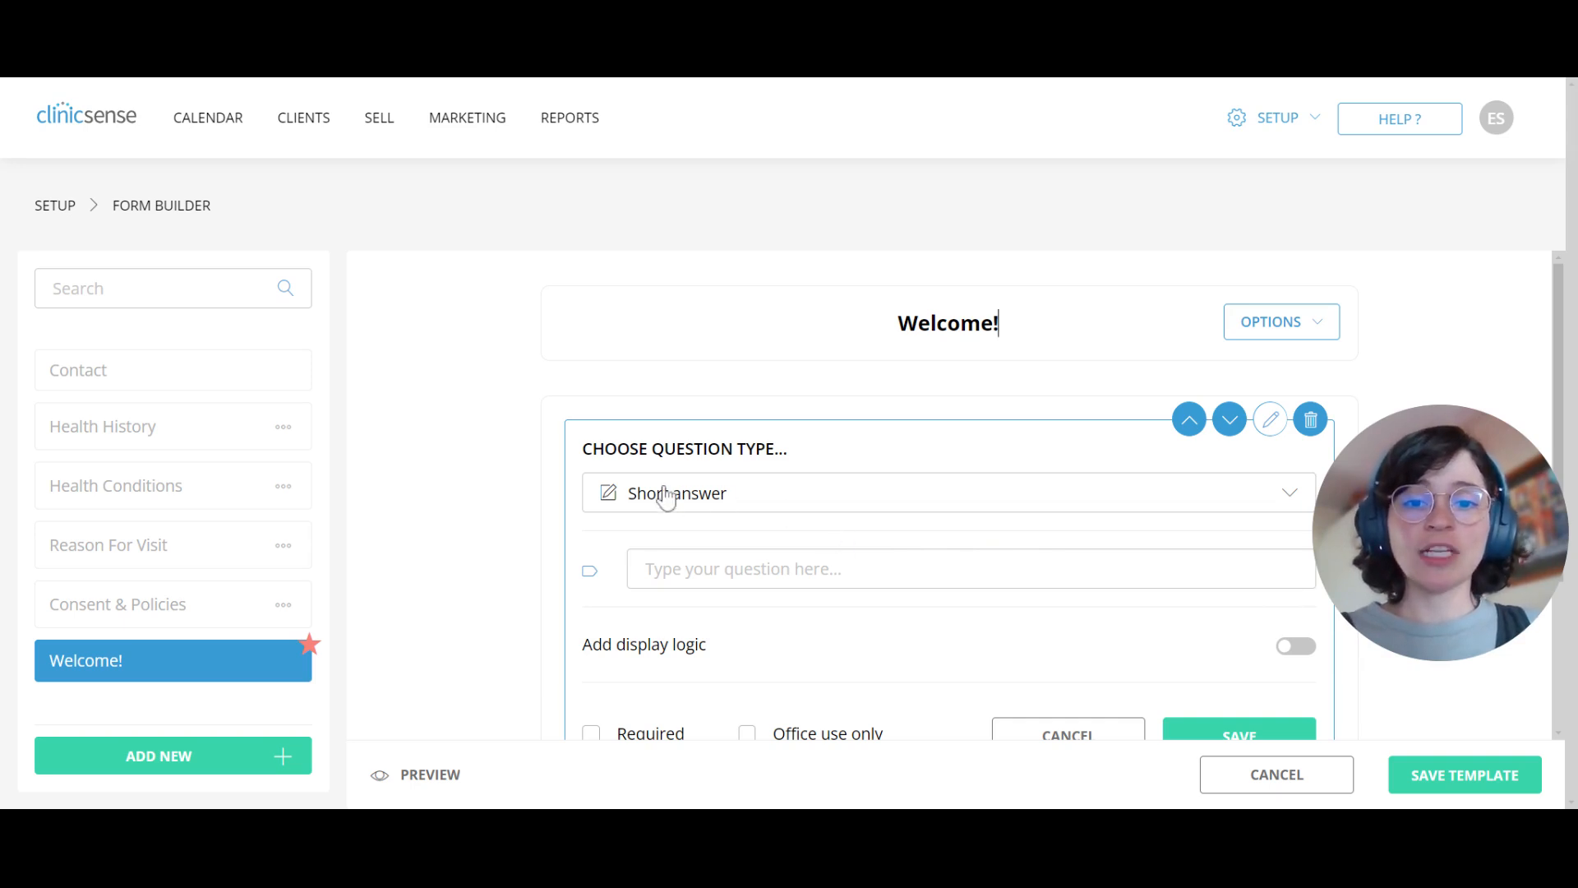
- Change the first question's type to Description and enter the text "Welcome to ABC Clinic - We're Excited to Have You!"
click(863, 503)
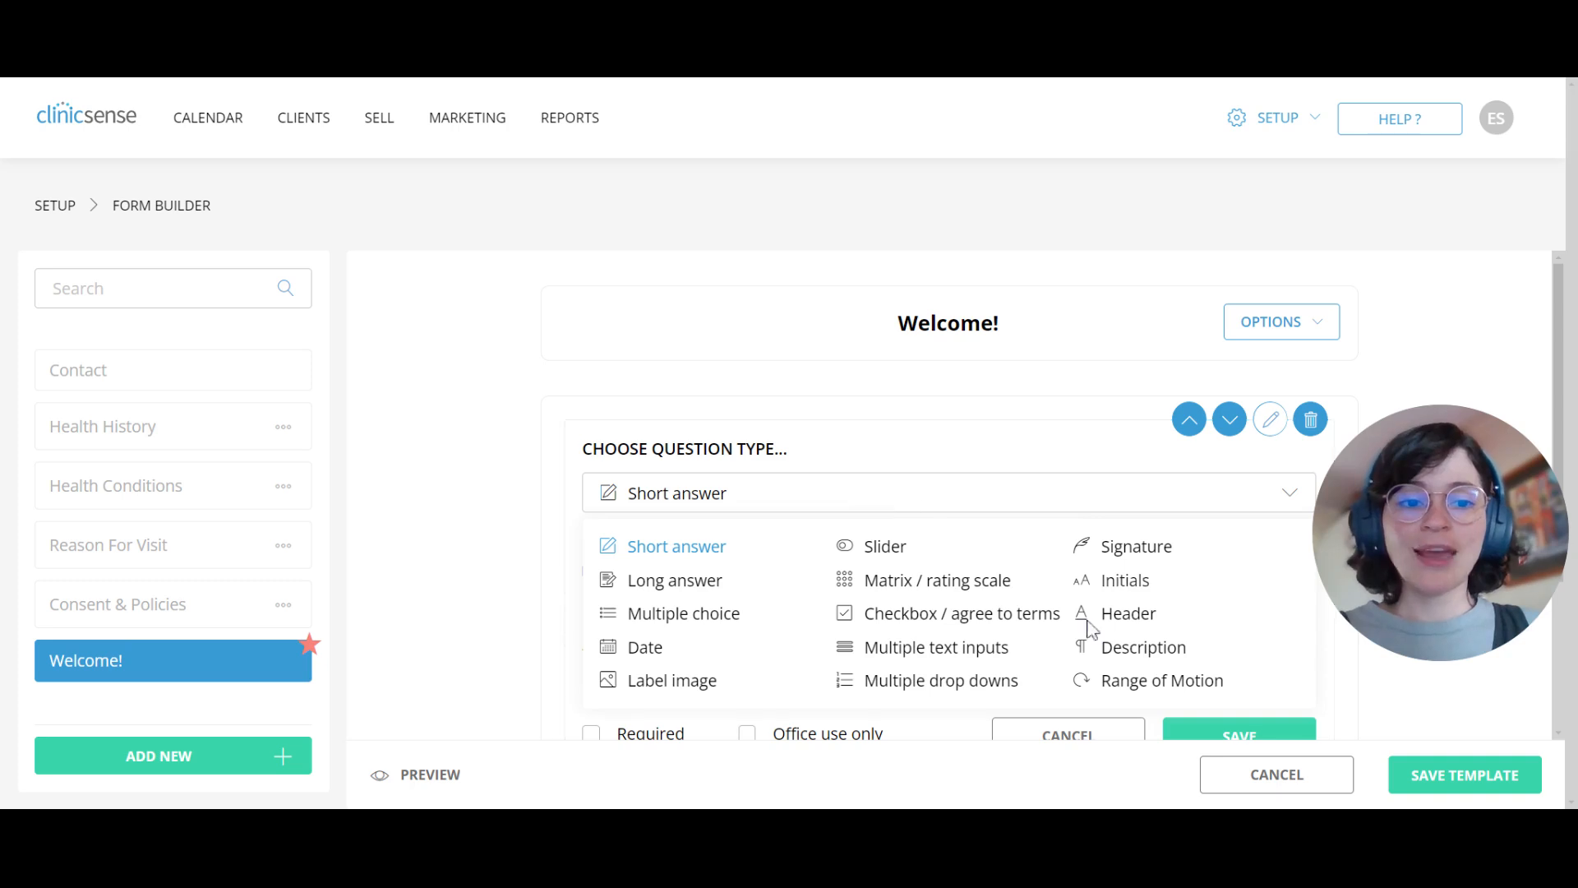
click(1191, 659)
scroll(841, 606, down, 3)
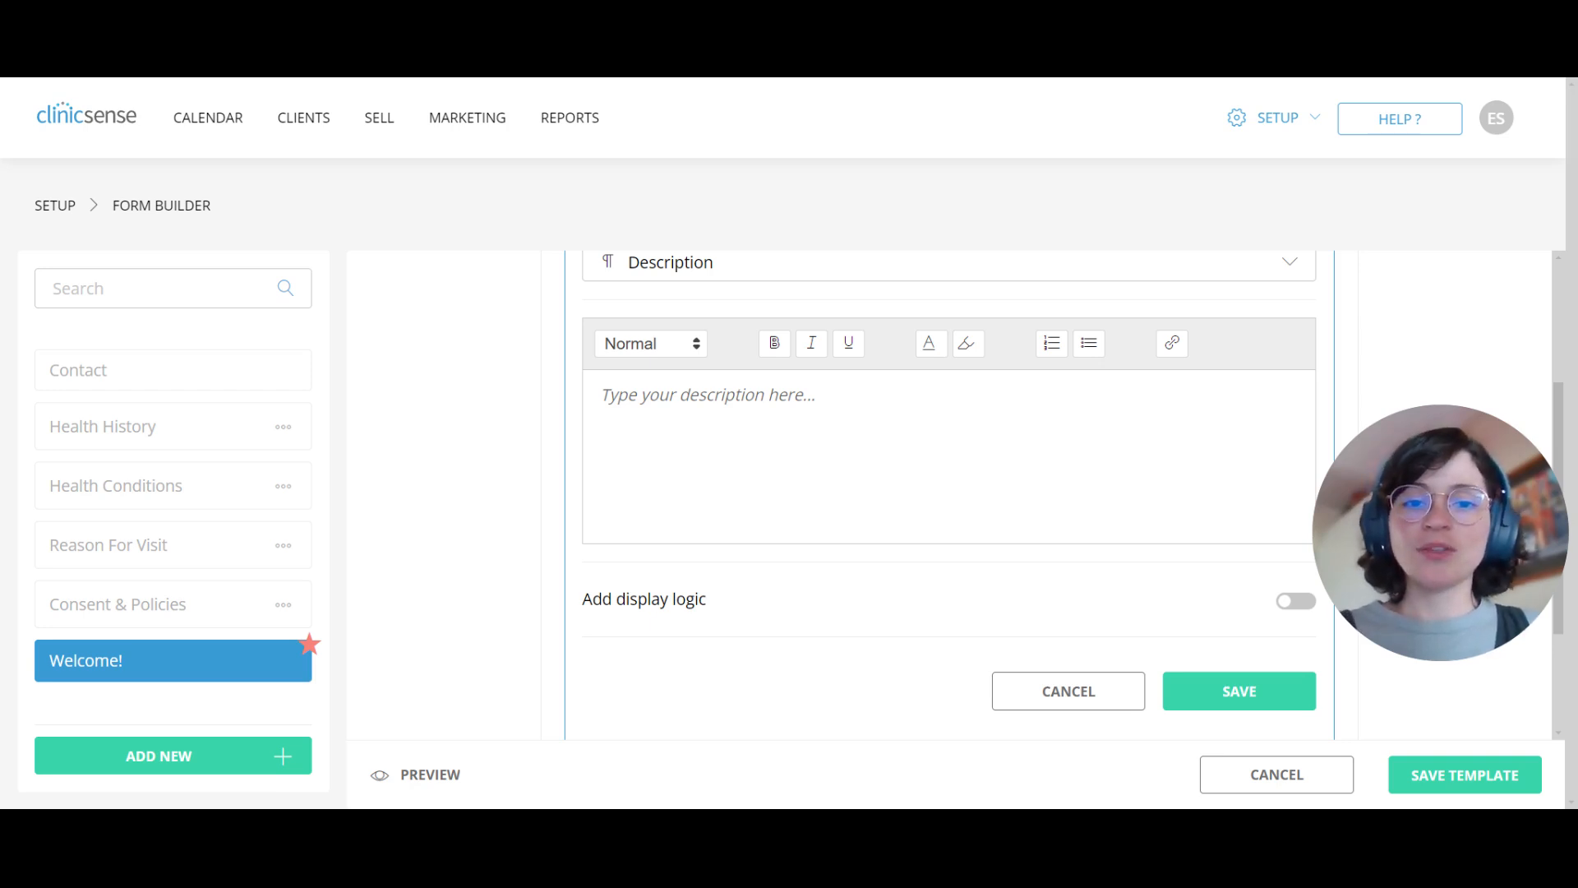
click(602, 396)
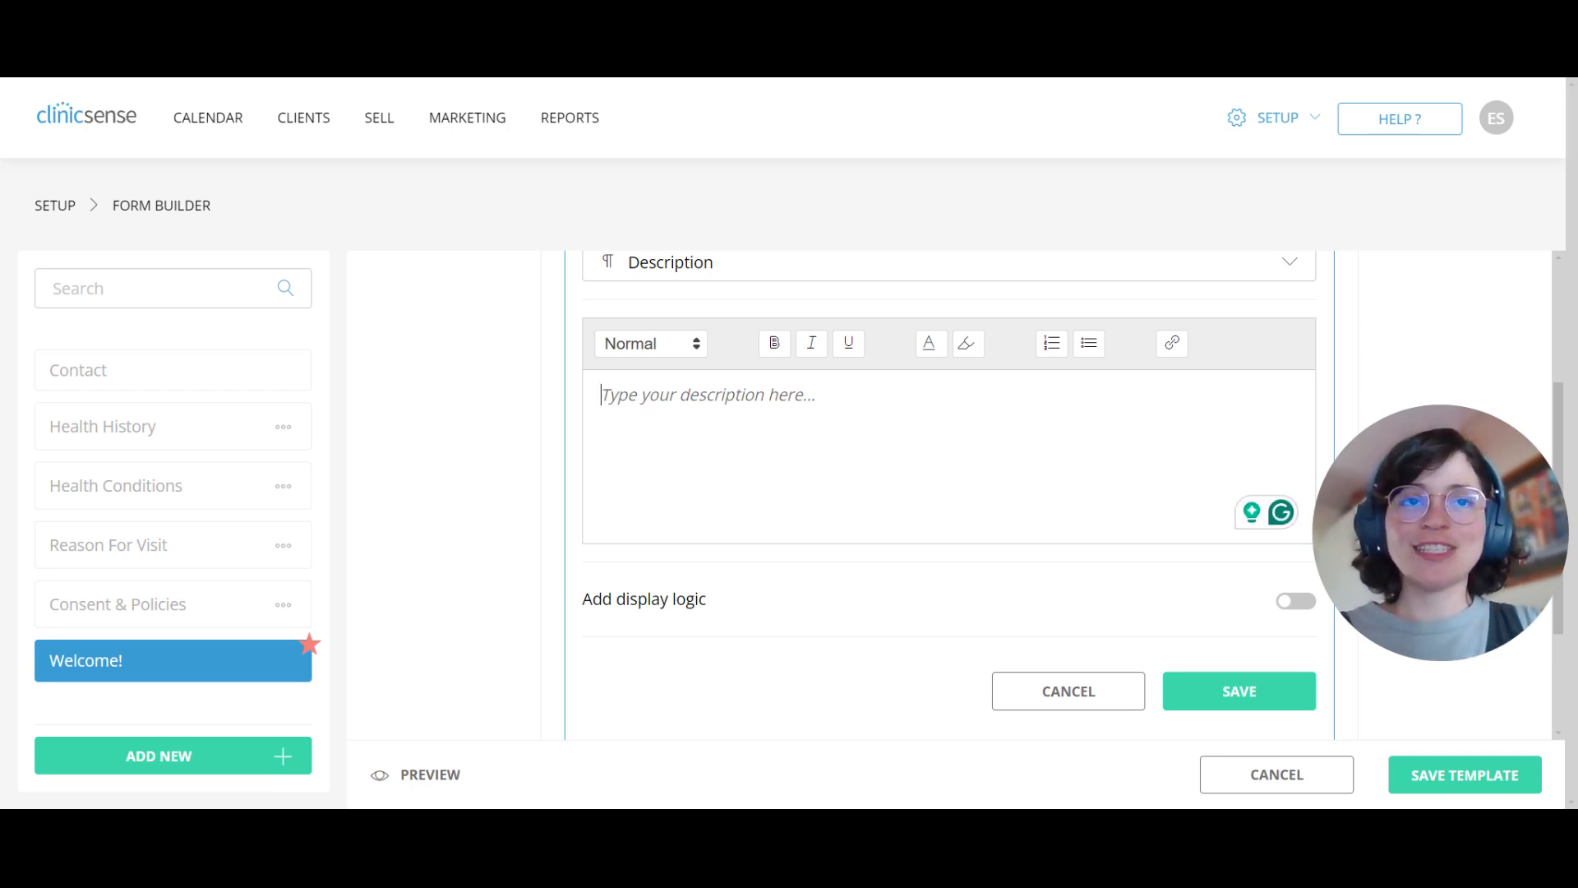
text(Welcome to ABC Cli)
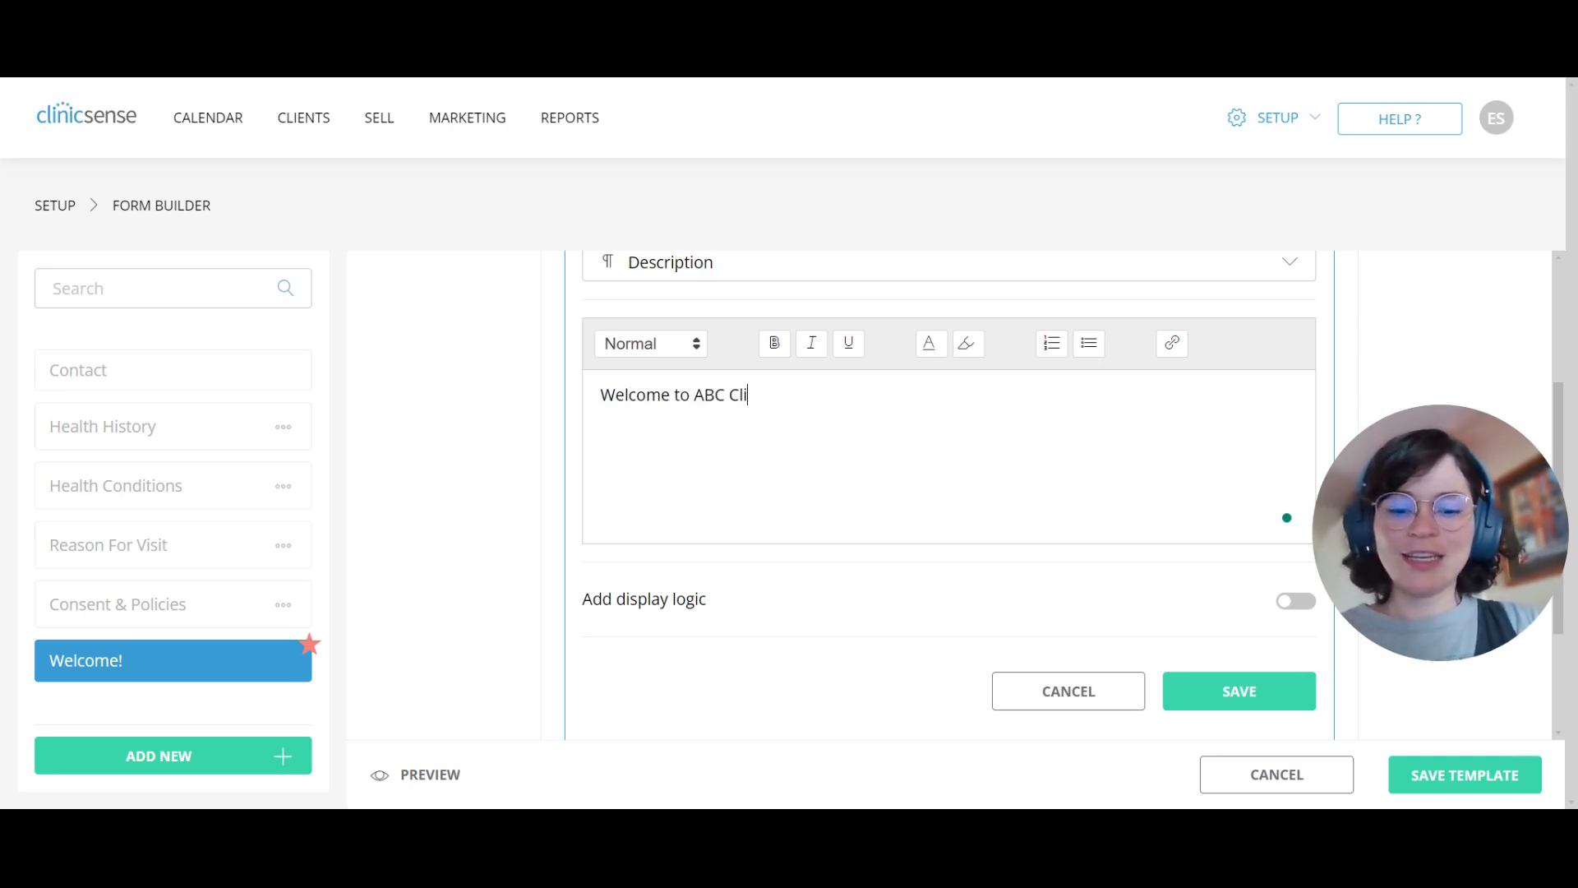
text(nic - We)
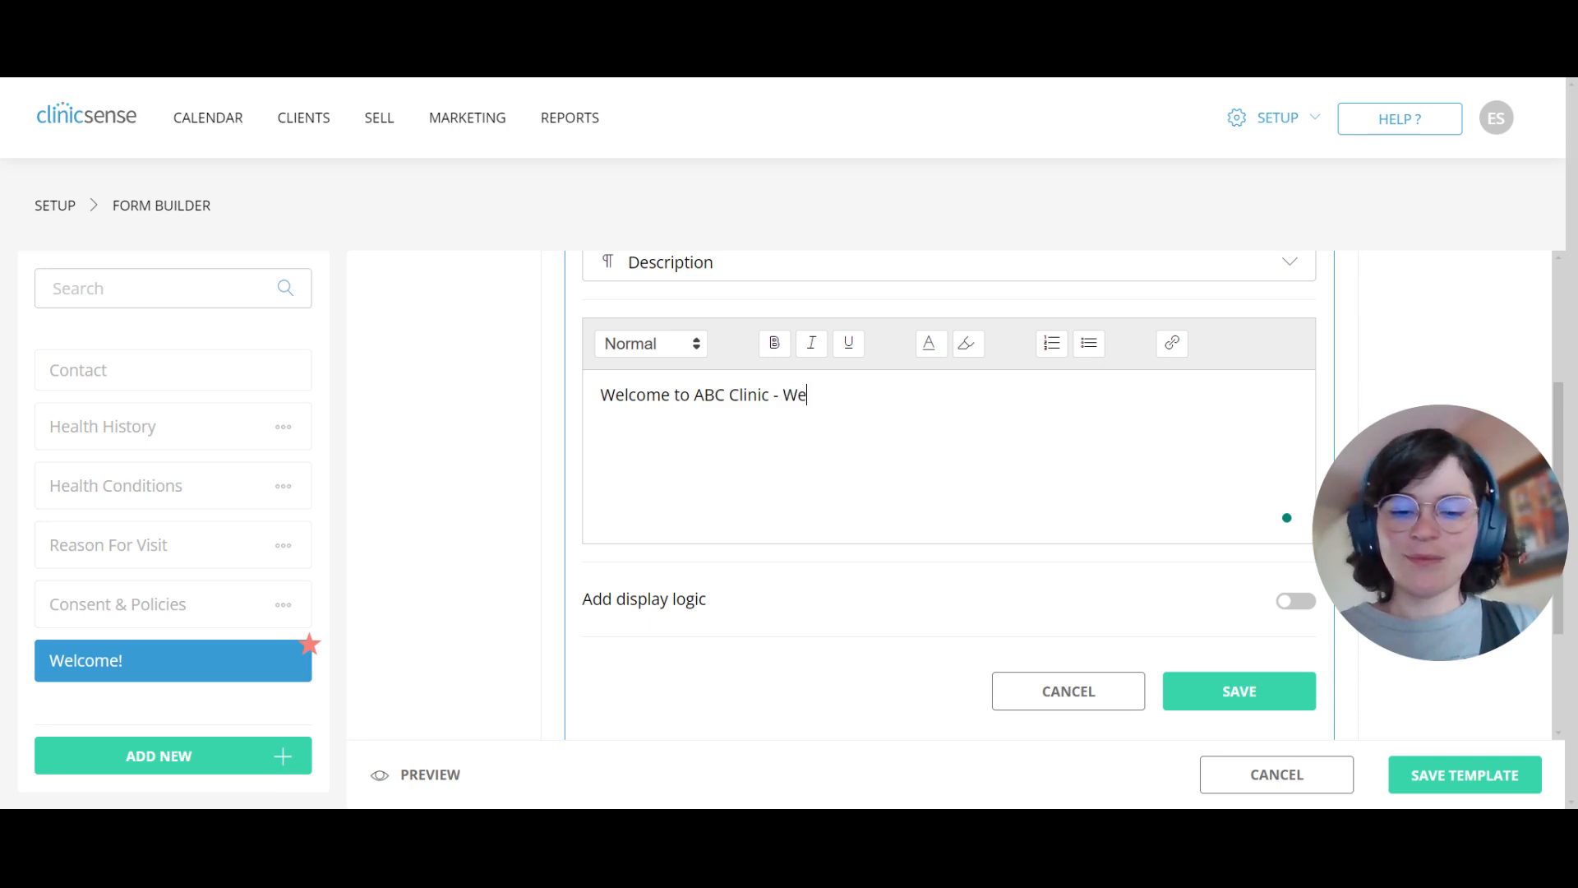
text('re Excite)
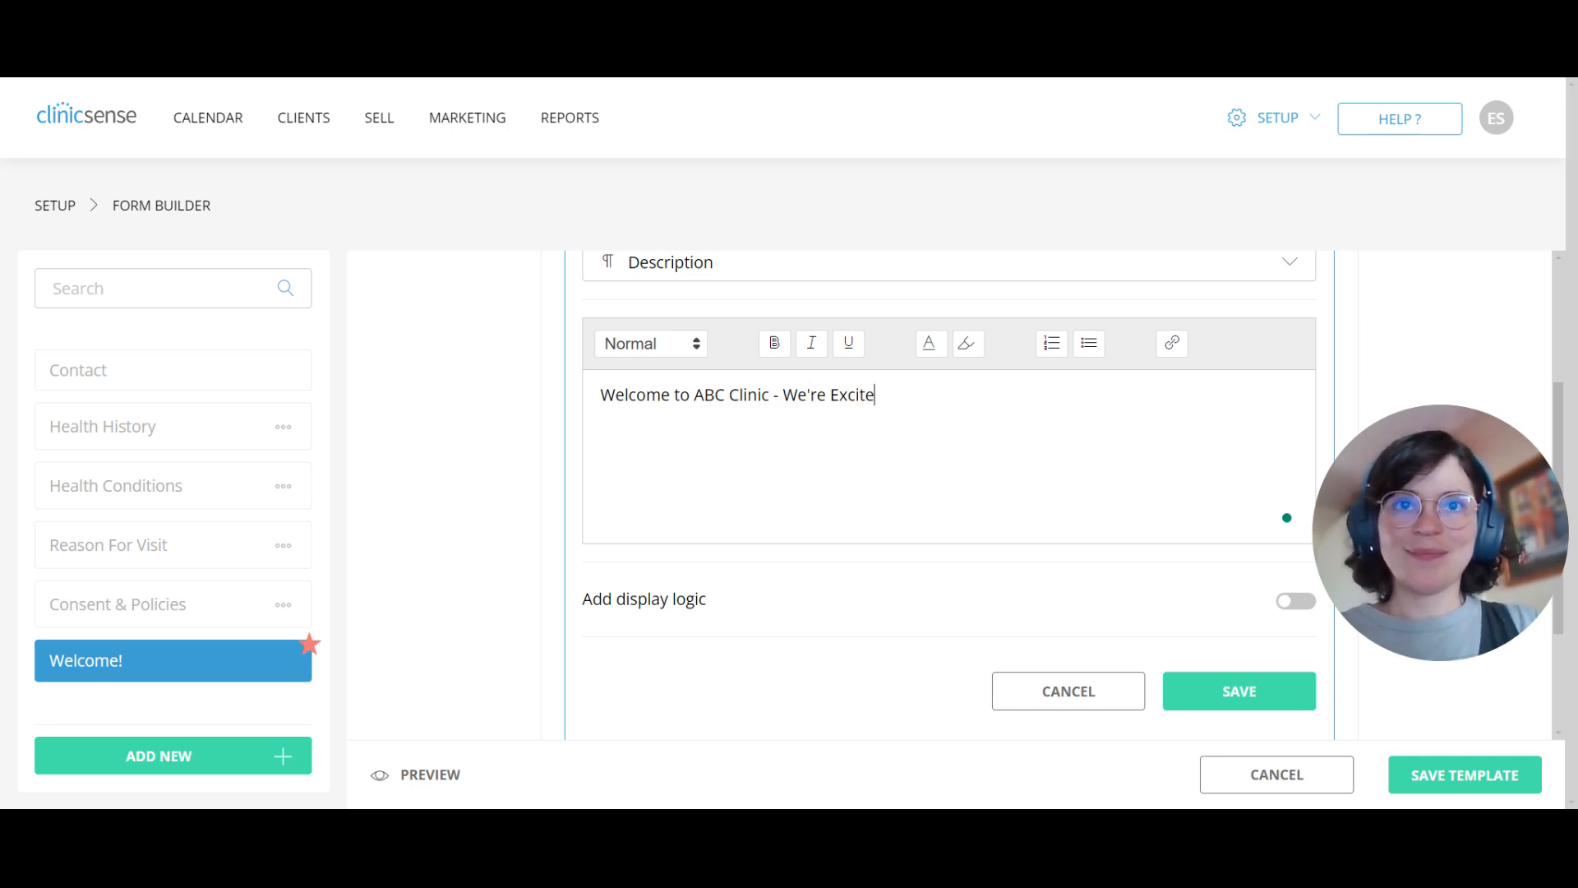
text(d to Have )
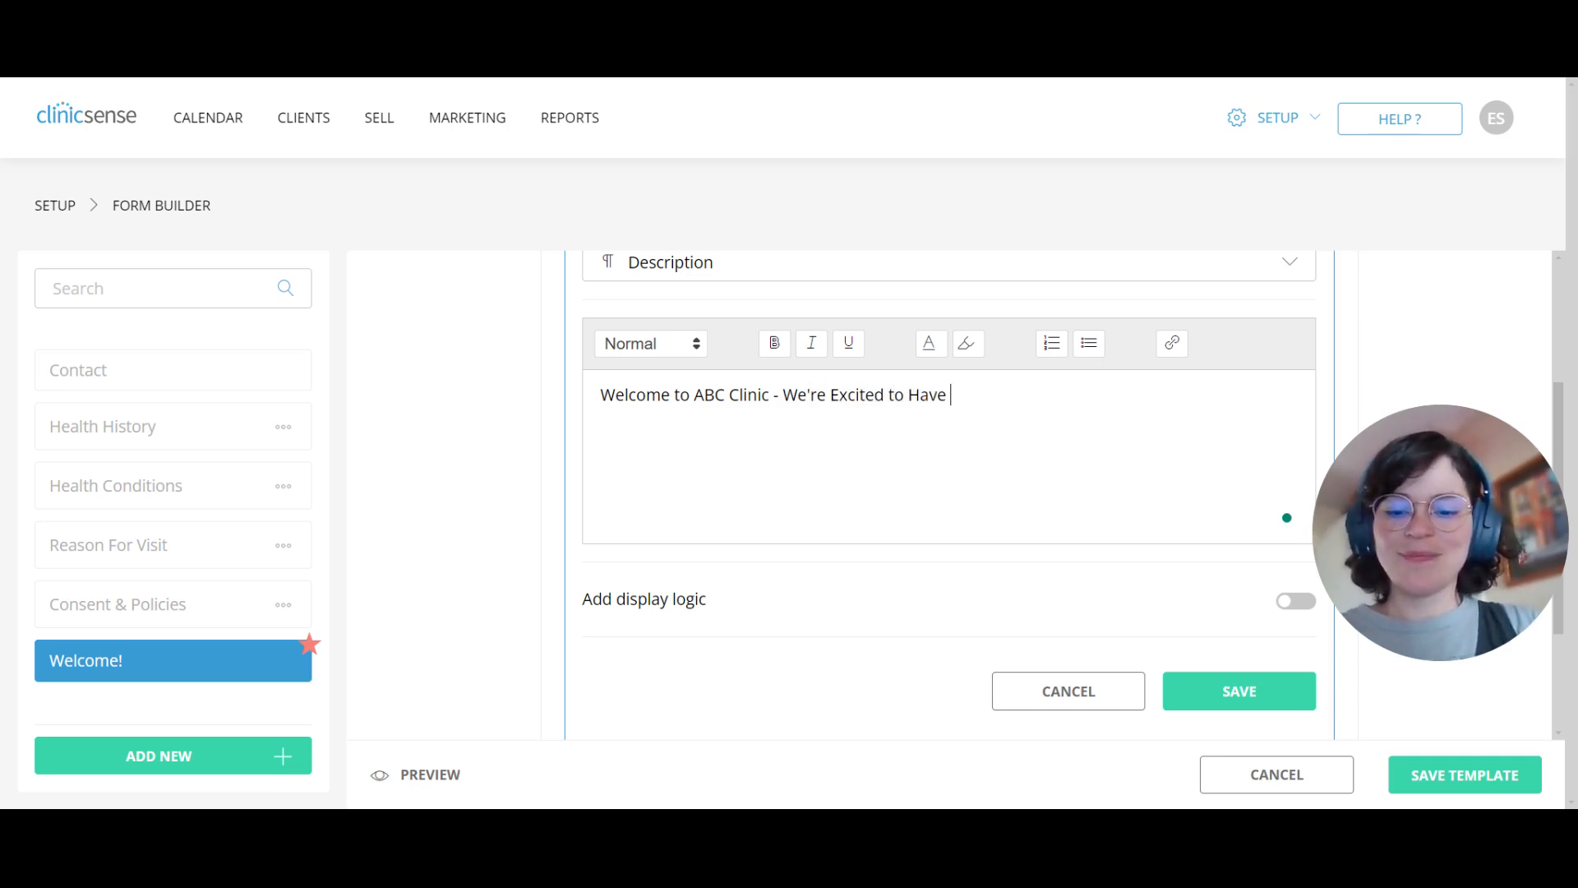
text(You!)
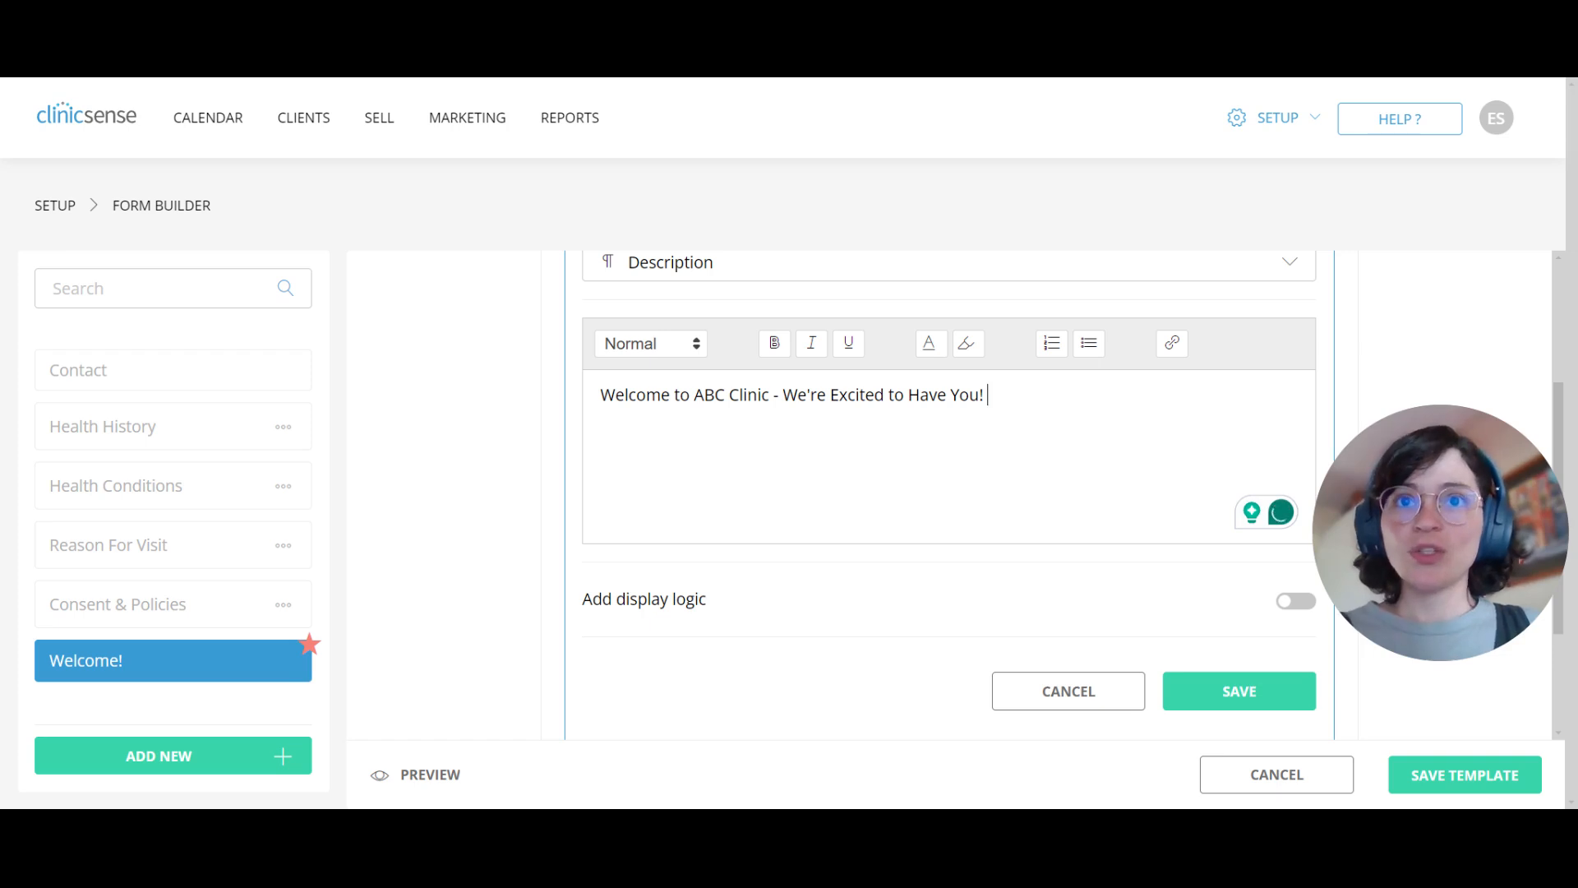
- Set the welcome line's text size to Huge and make "ABC Clinic" bold
drag(601, 394, 987, 395)
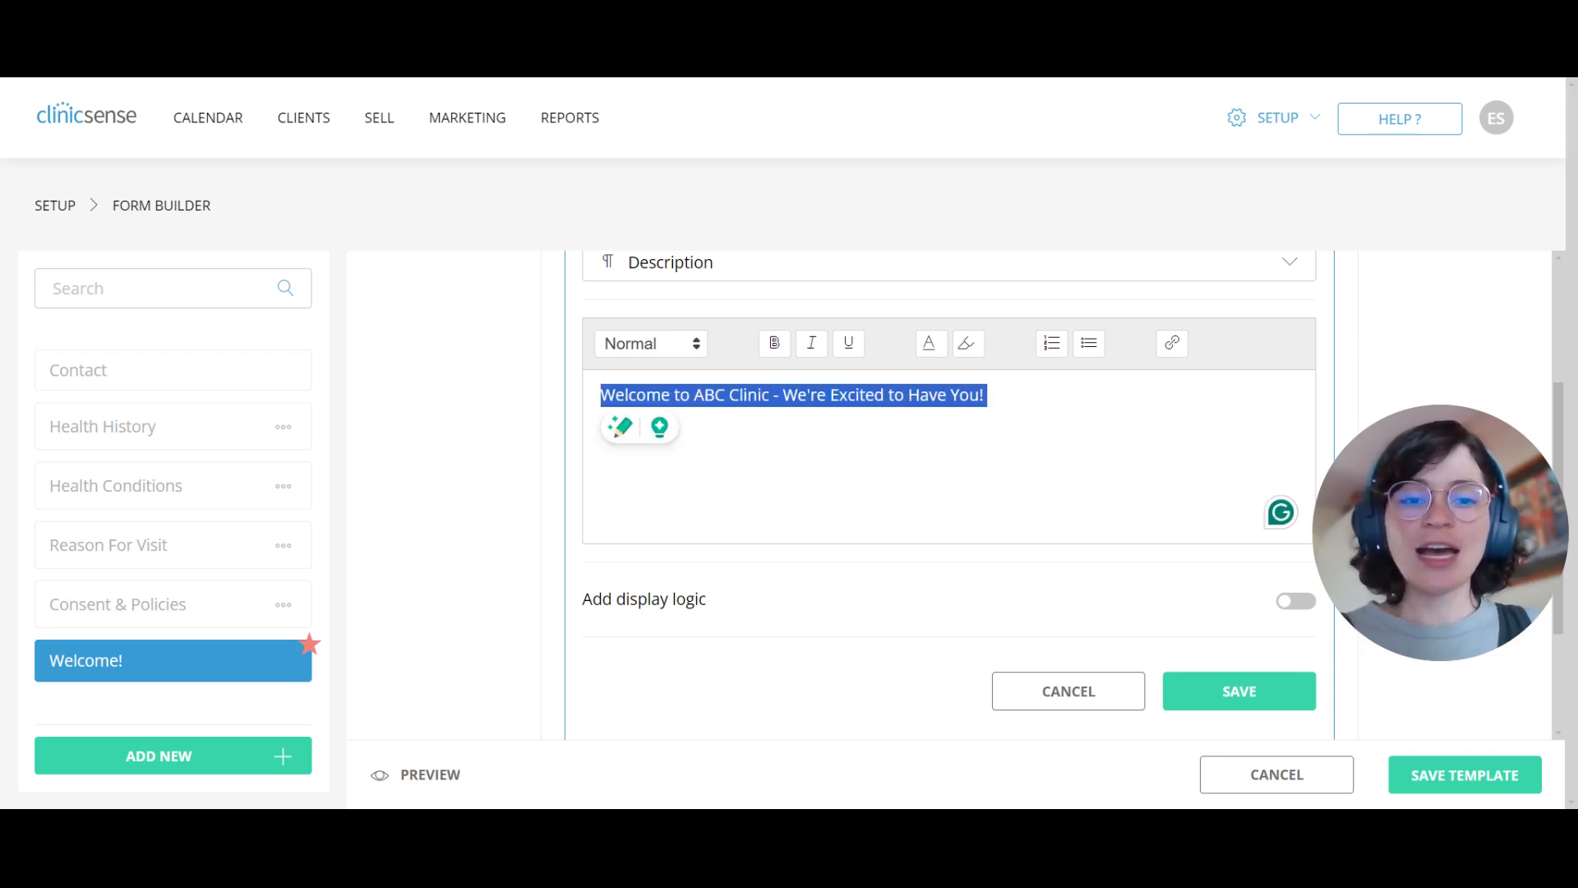
click(690, 345)
click(665, 506)
click(1003, 411)
drag(835, 413, 1022, 413)
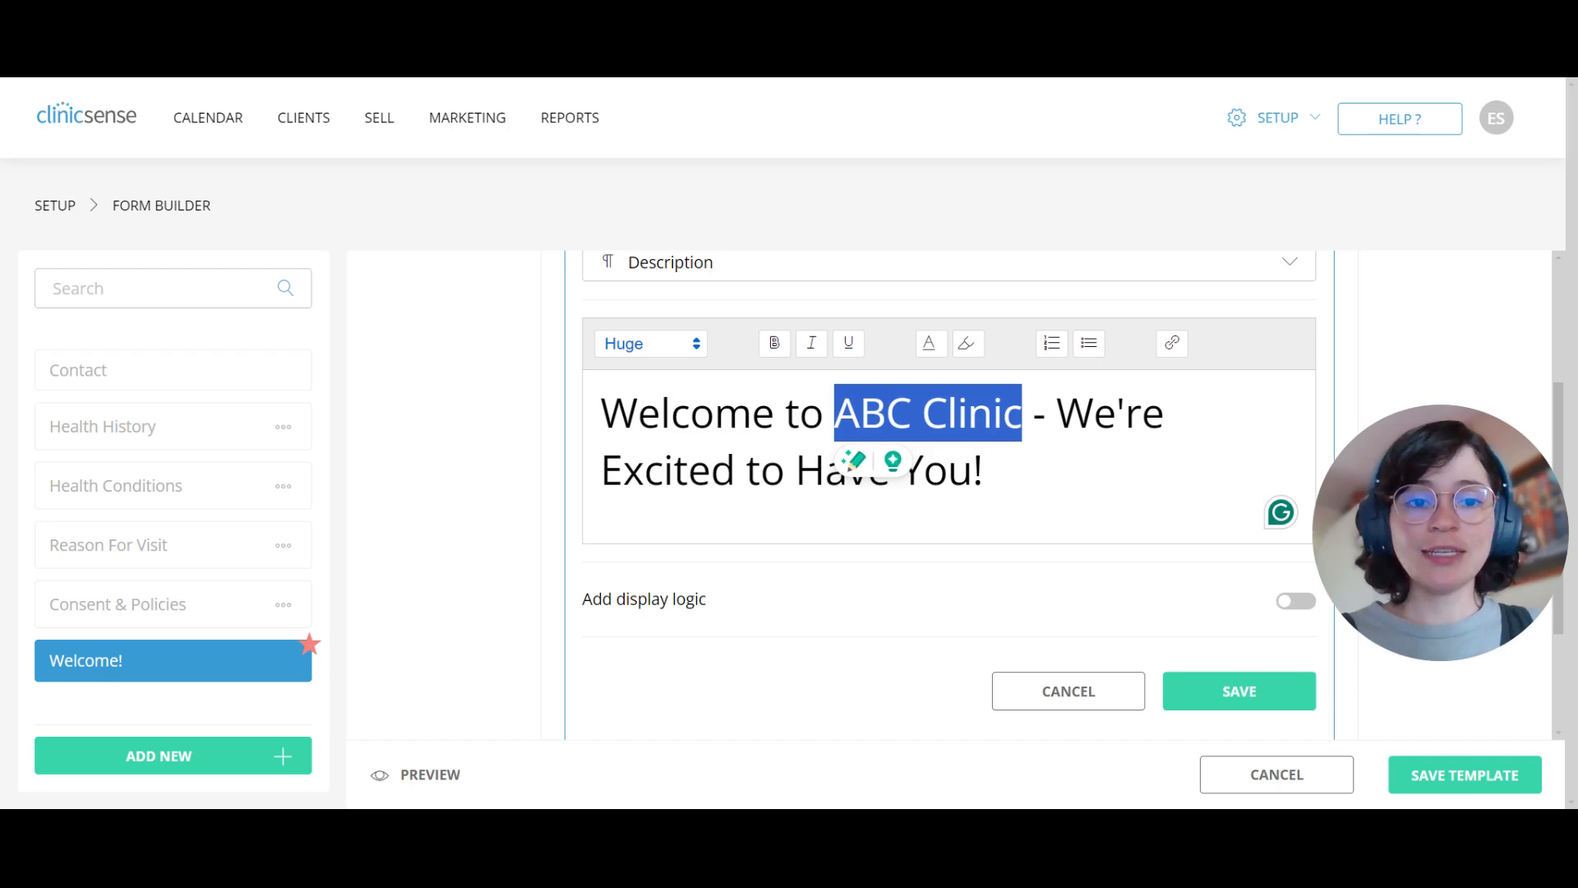
click(774, 343)
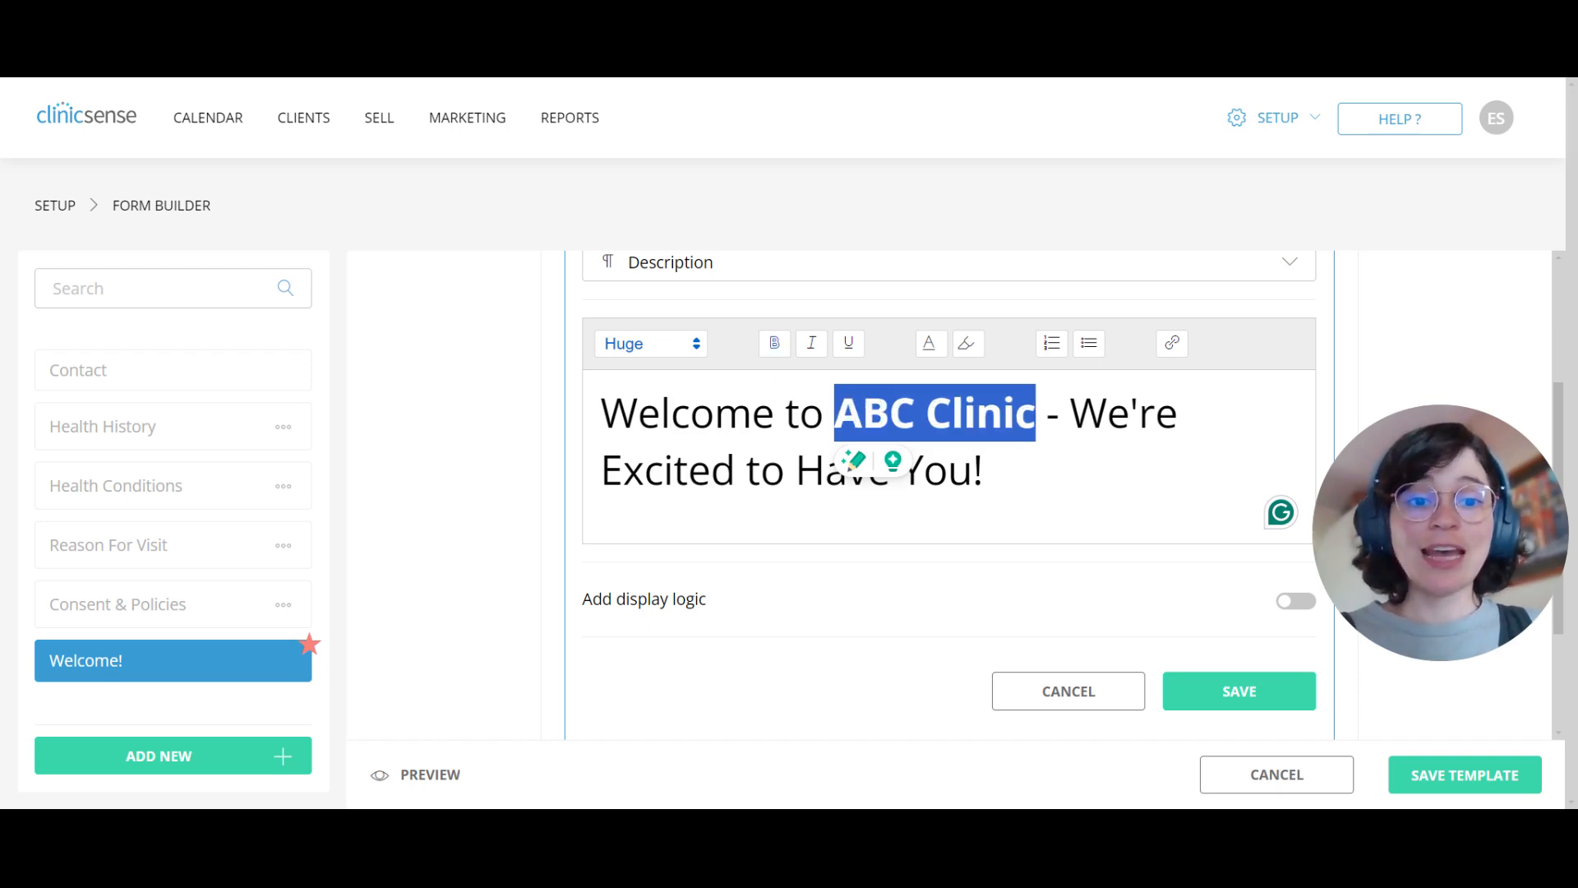
click(994, 471)
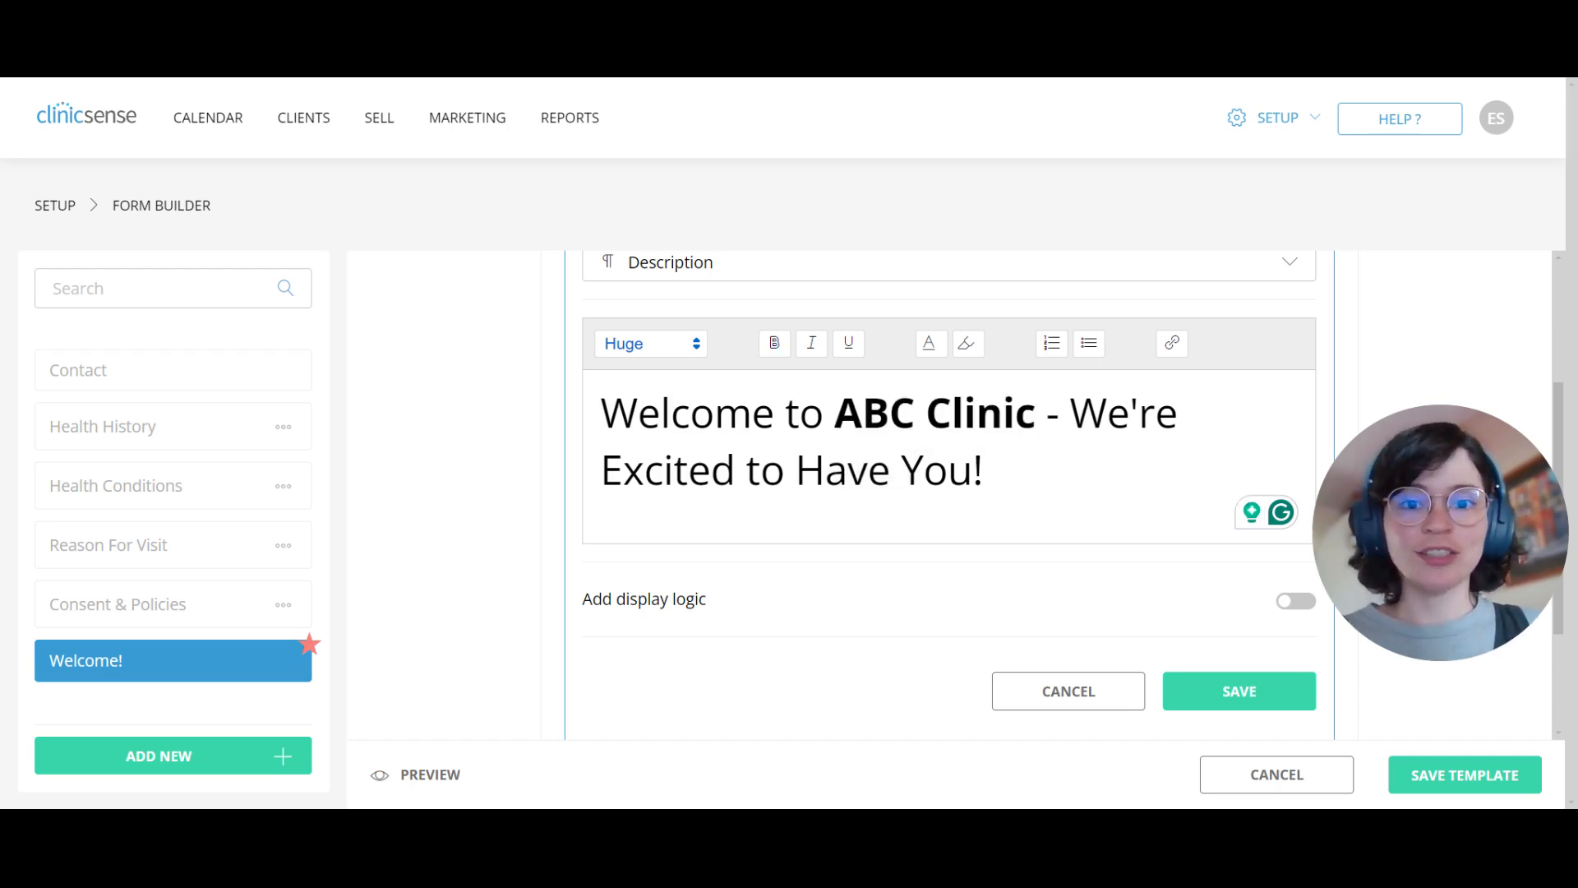
- Color the entire welcome line blue
key(ctrl+a)
click(930, 344)
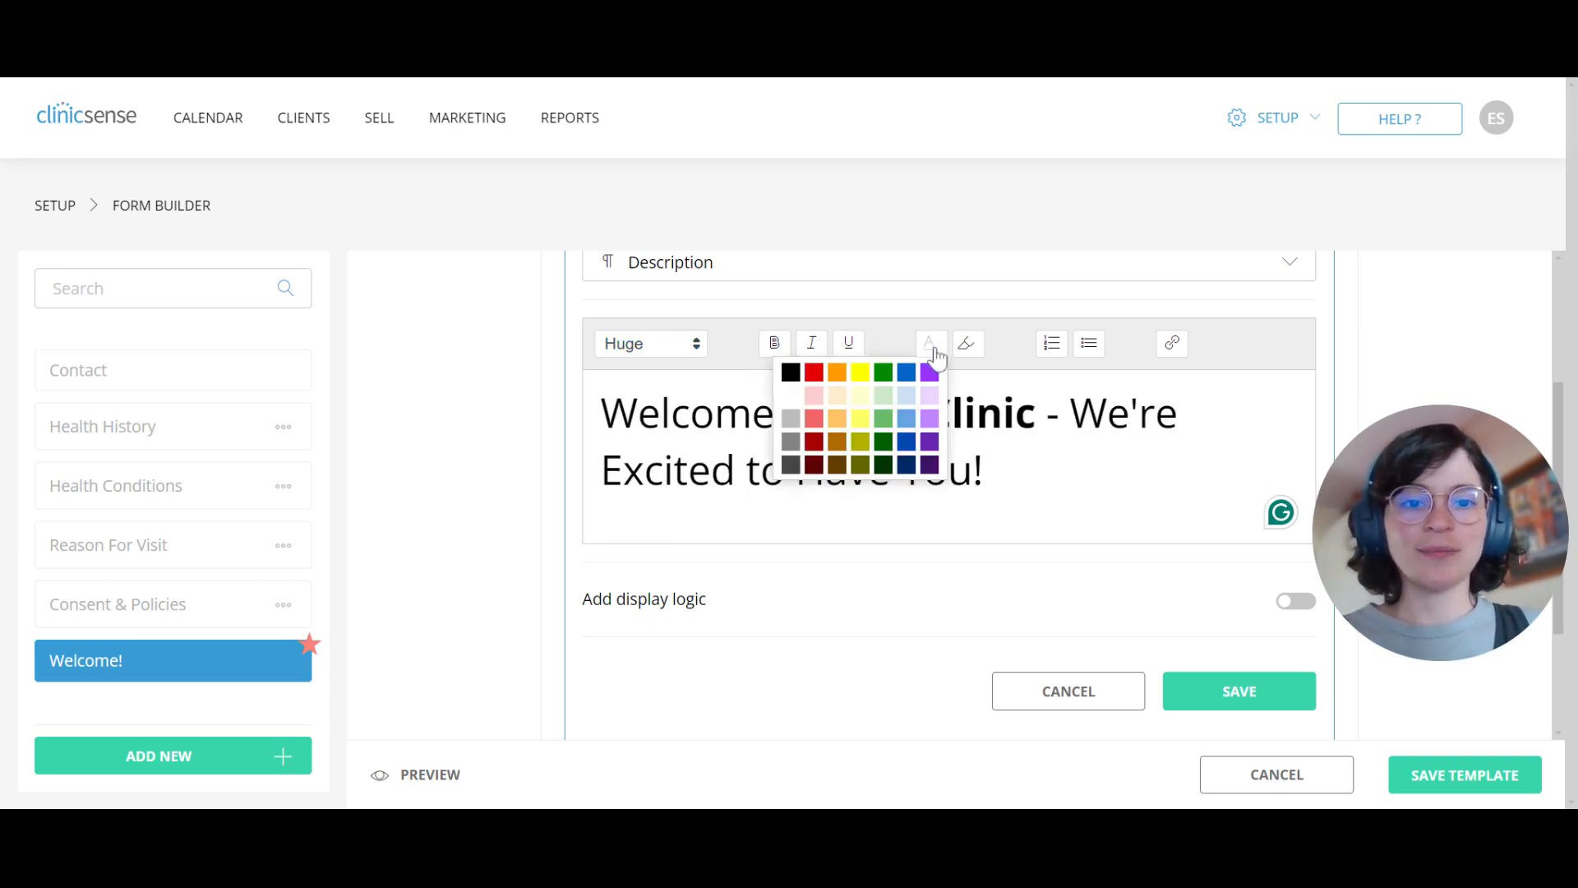
click(906, 373)
click(994, 470)
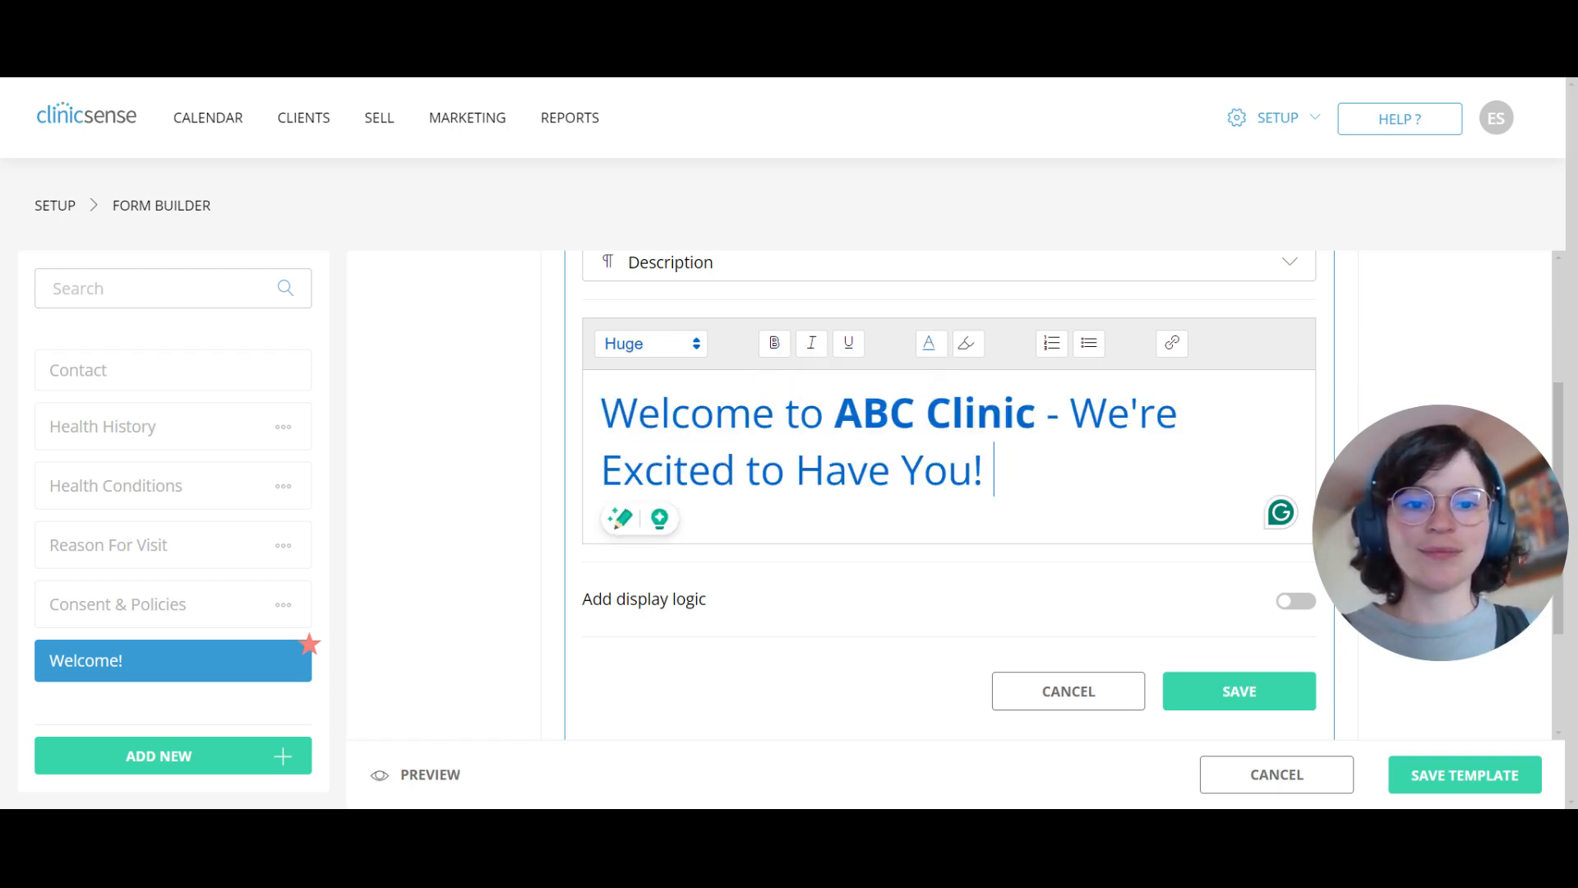
- Add the paragraph "We are thrilled to have you join our community and look forward to providing you with exceptional massage therapy services." and the line "About Us:"
key(Return)
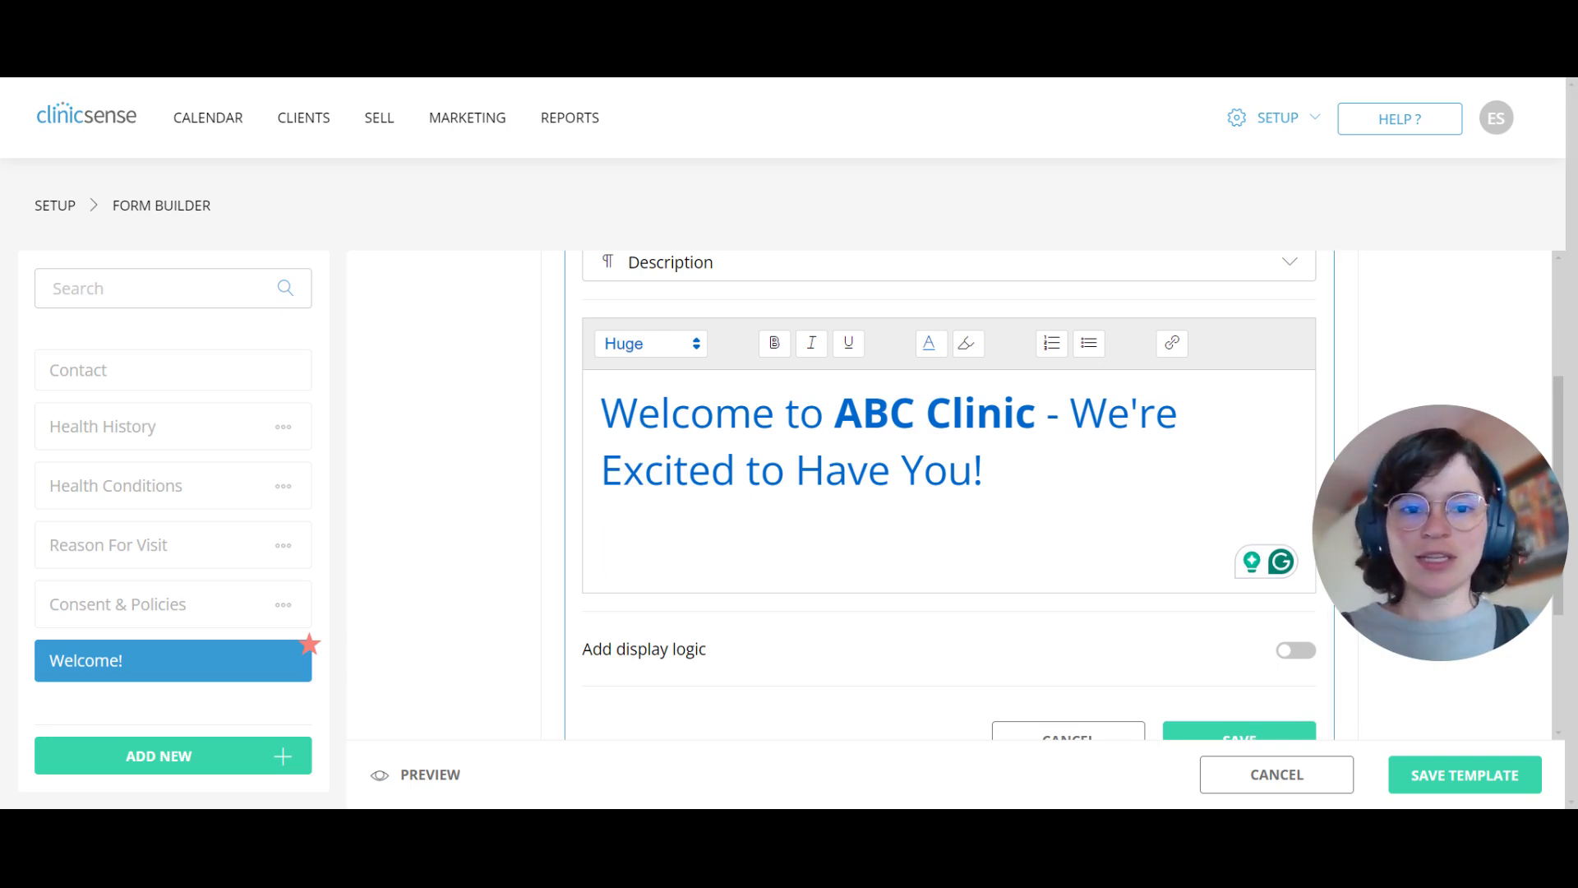
text(We are thrilled to have you join our community and look forward to providing you with exceptional massage therapy services.)
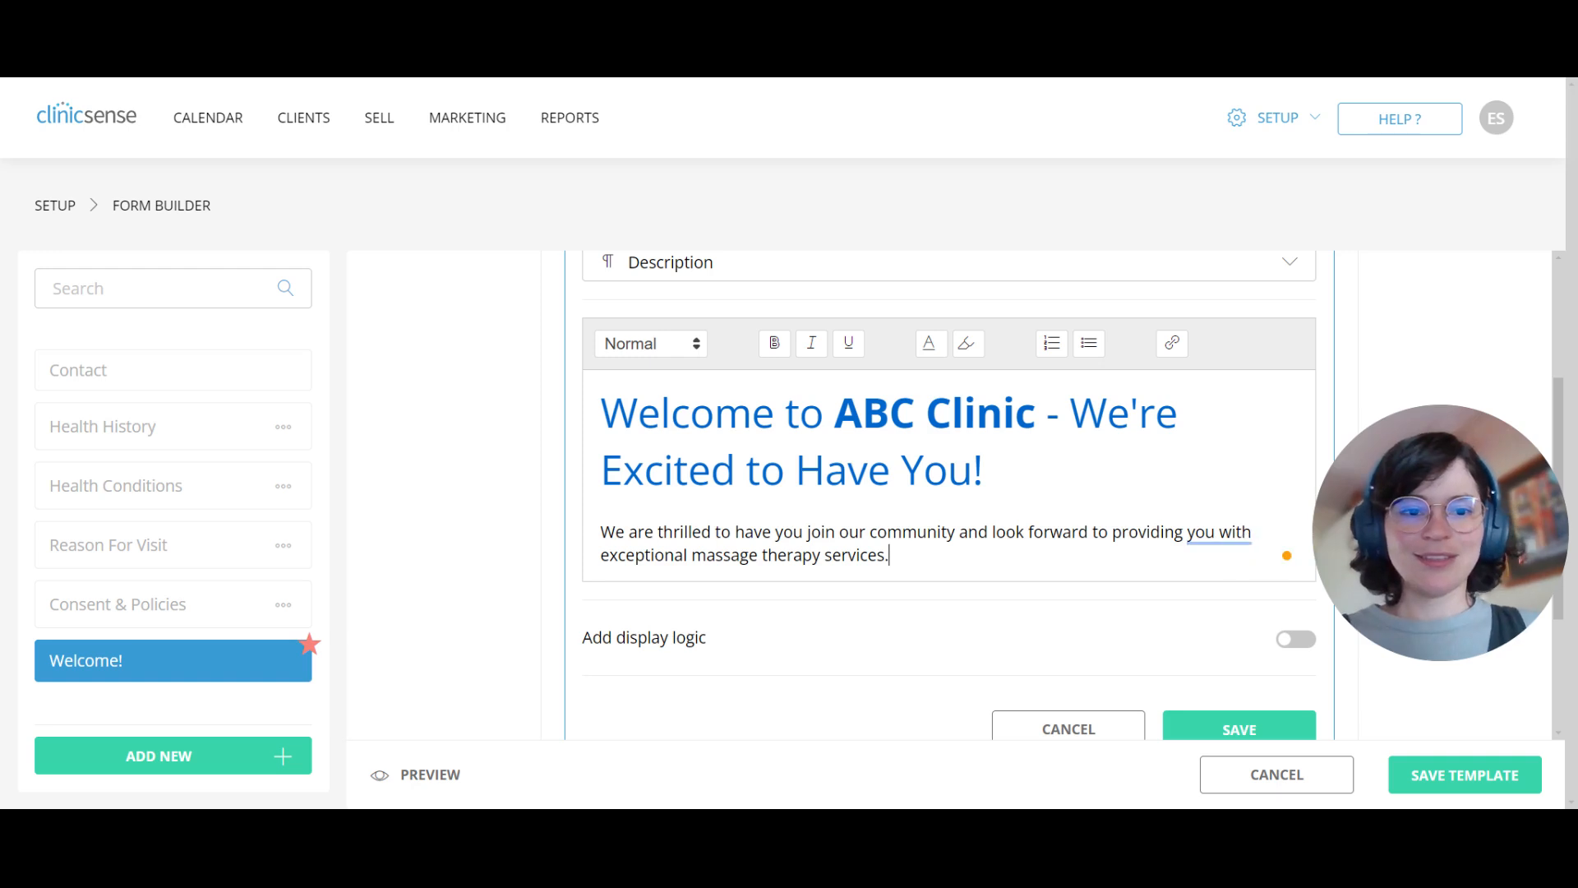
key(Return)
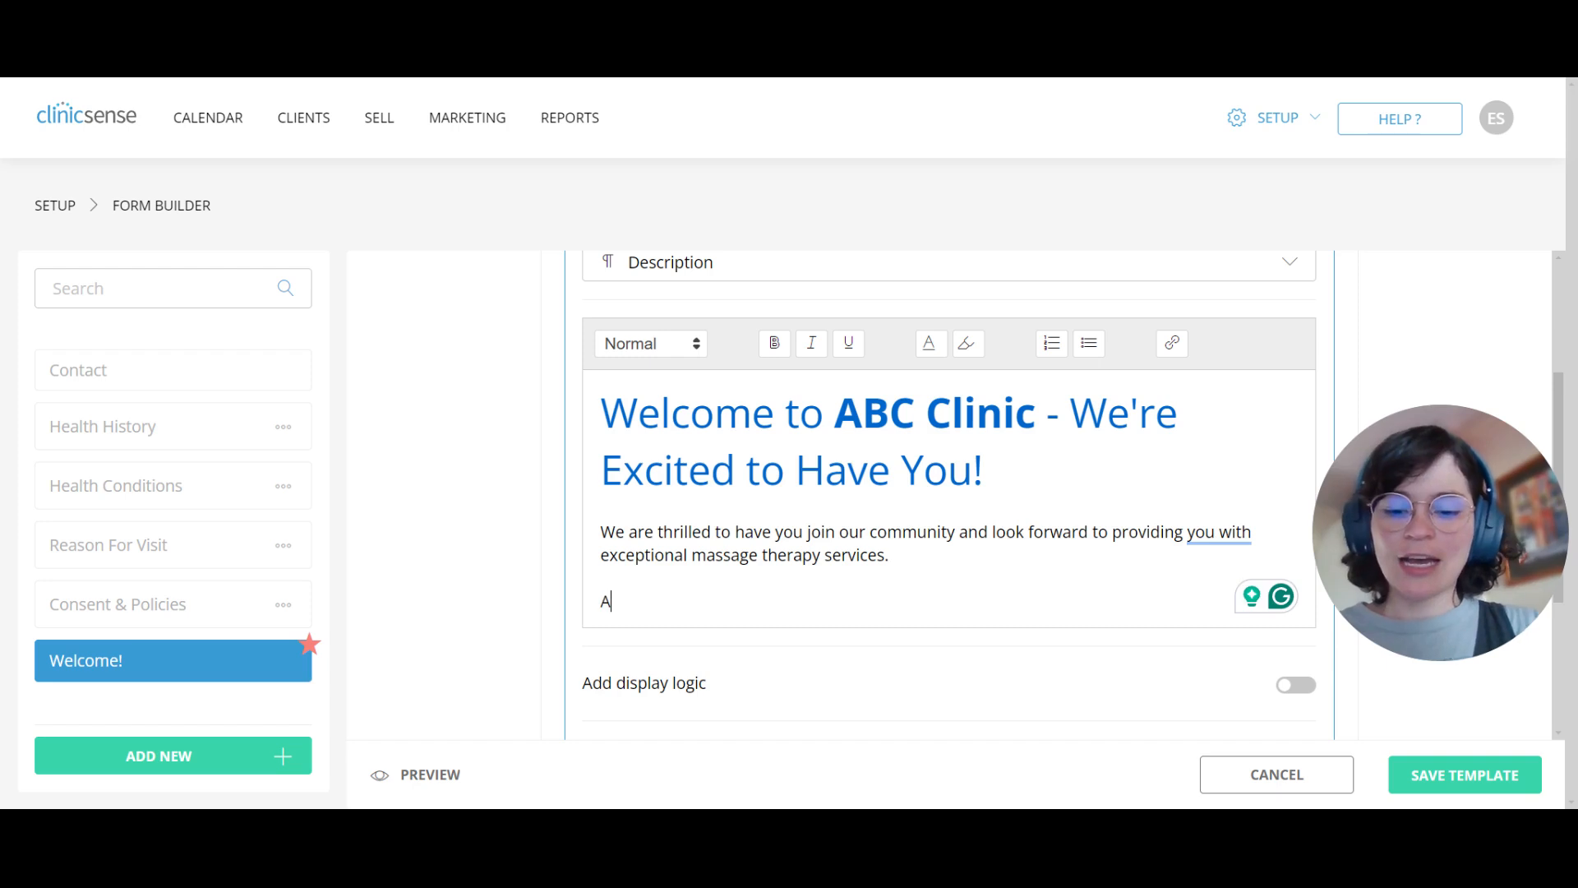
text(bout Us:)
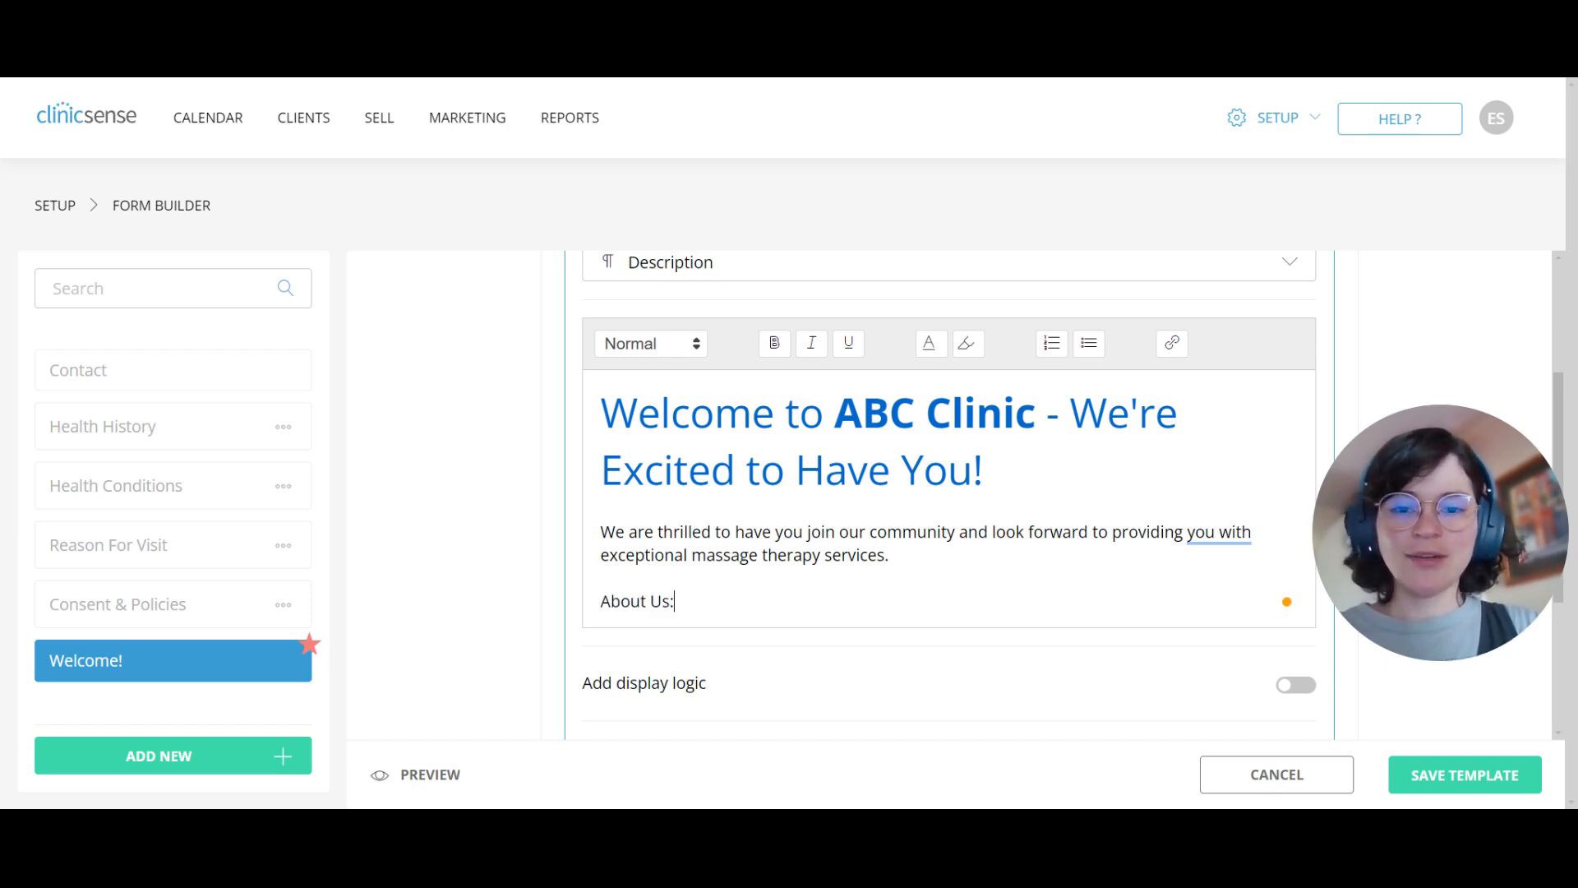
- Format the "About Us:" line as a Large, bold heading
drag(601, 601, 676, 601)
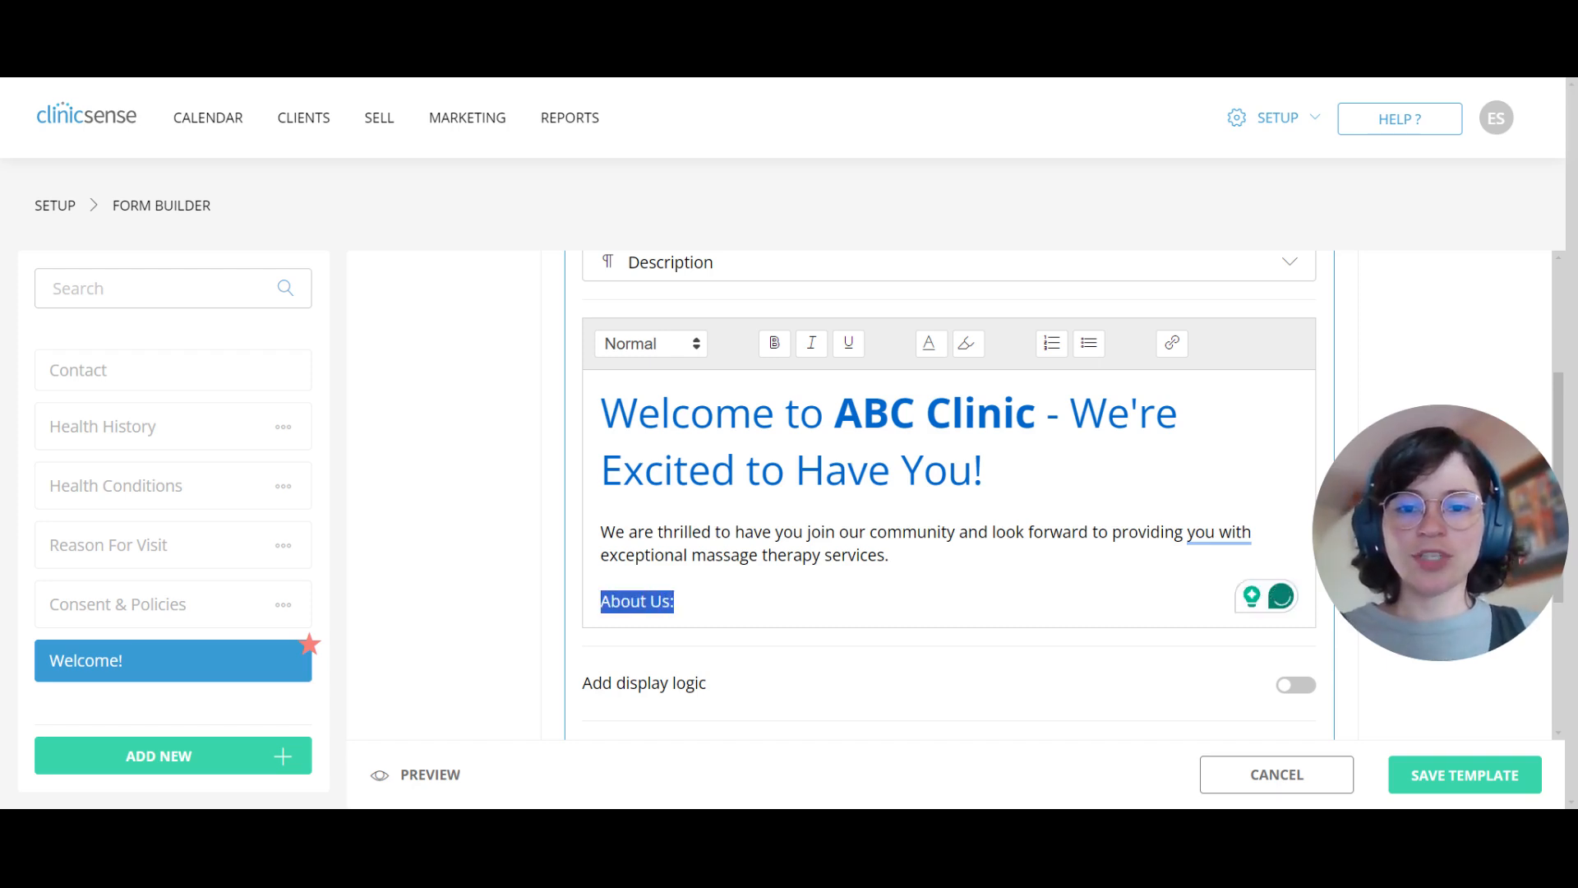
click(683, 352)
click(670, 450)
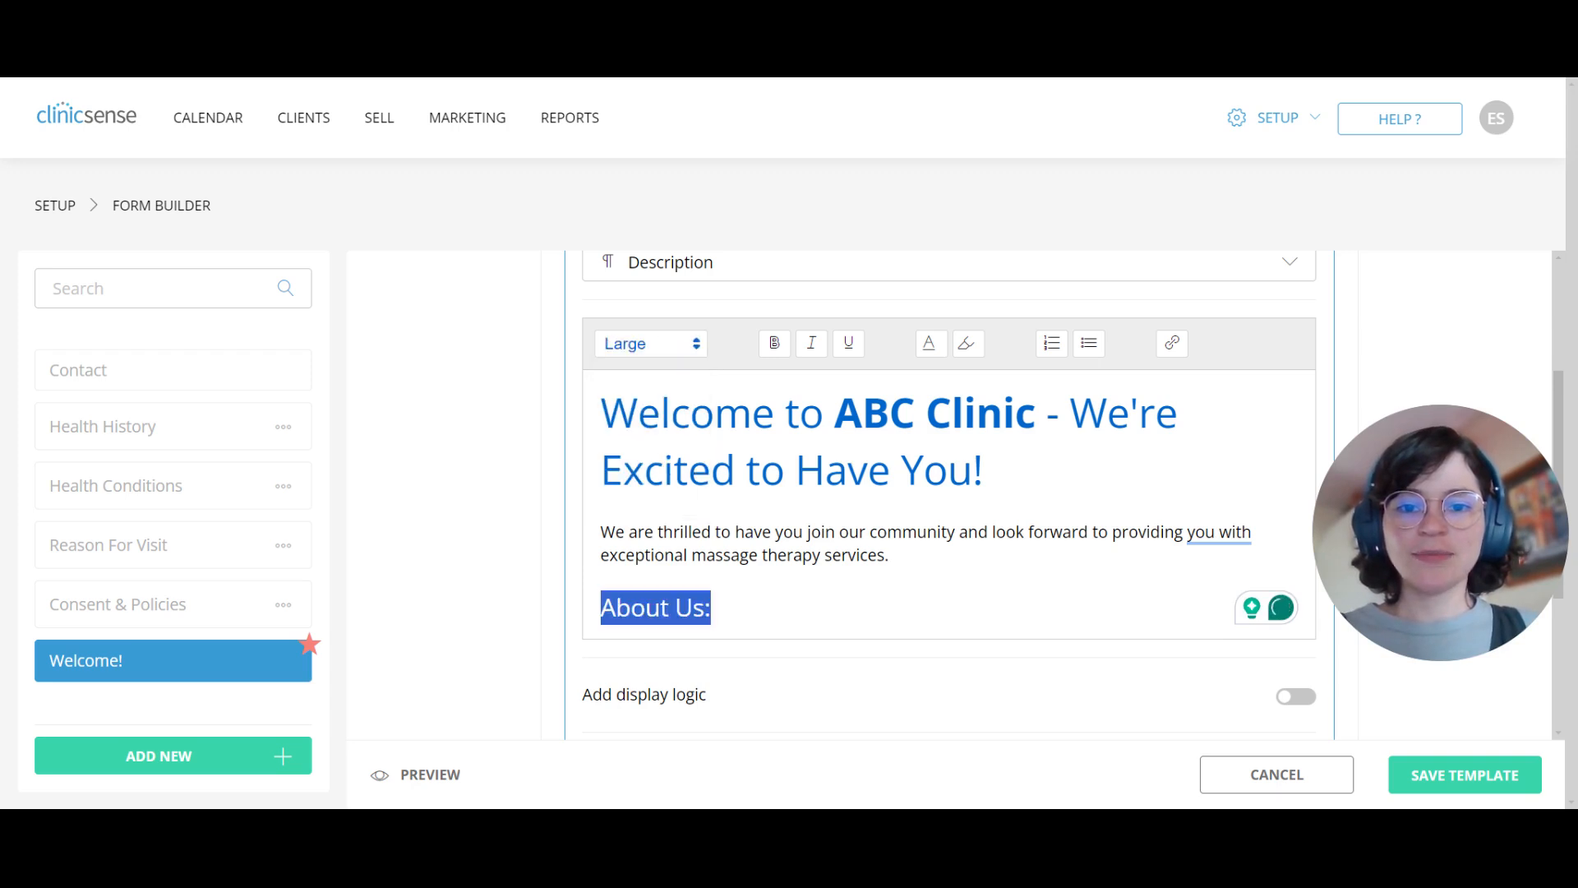
click(776, 347)
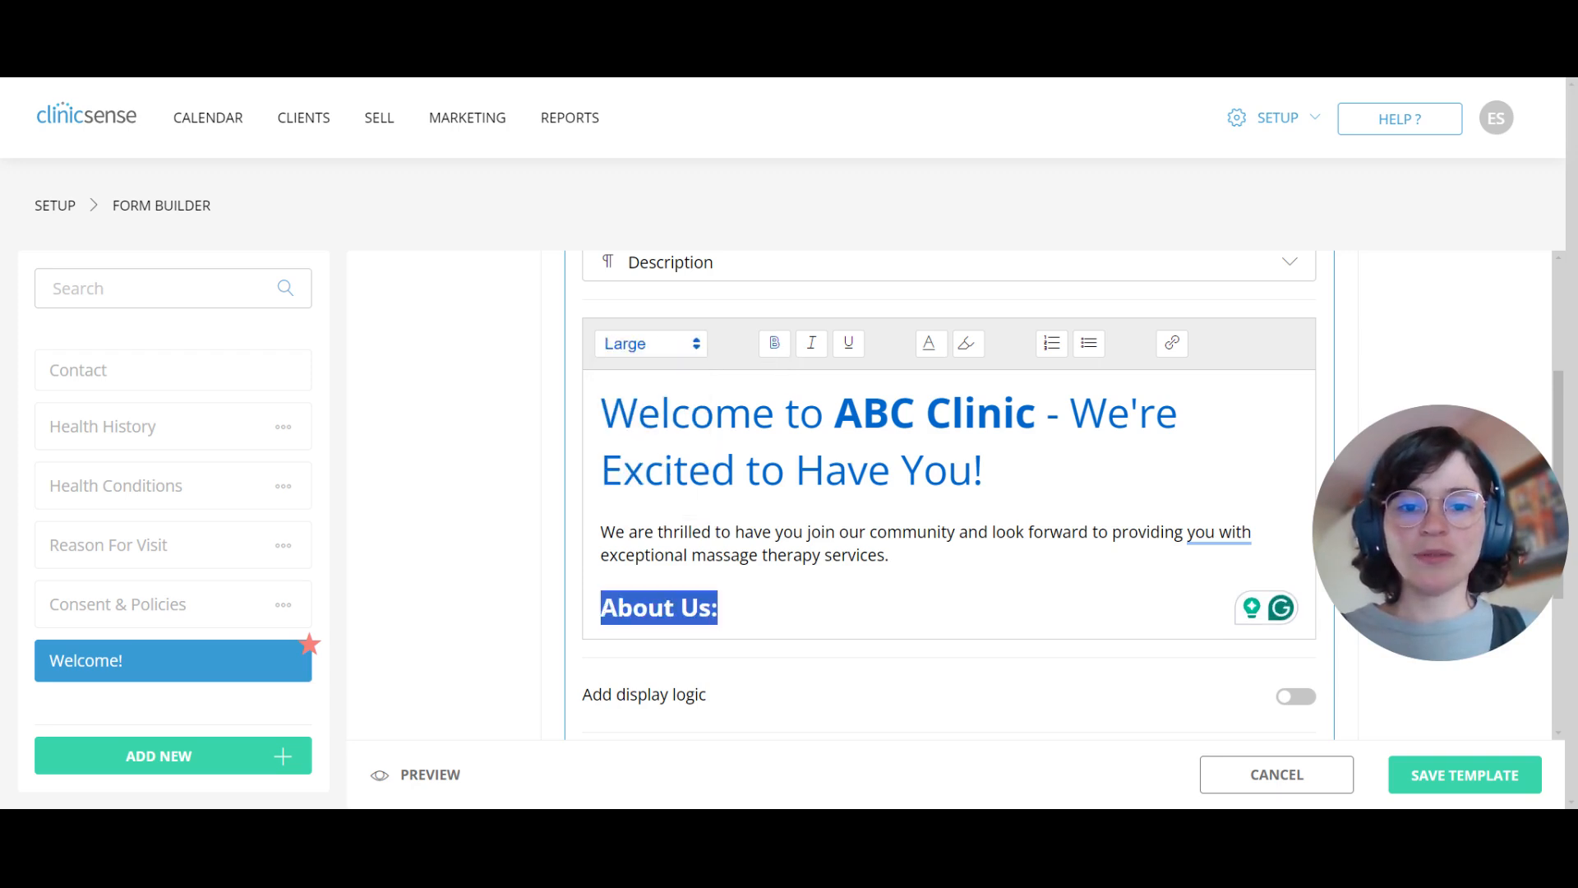
click(725, 608)
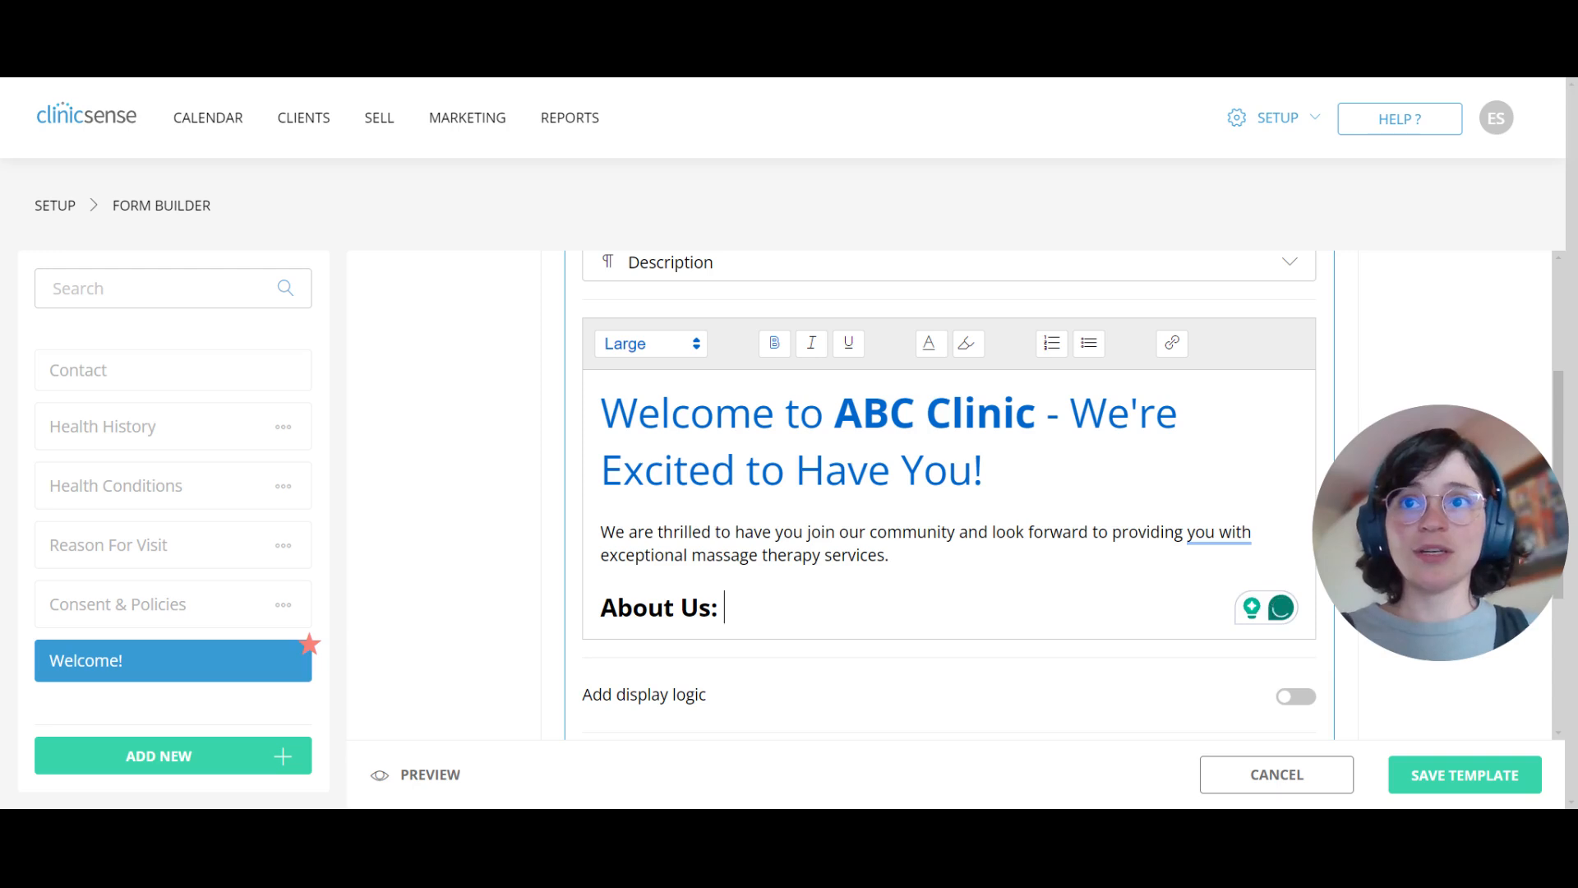
- Paste the prepared clinic description and the "What to Expect:" section with its bulleted notes below the "About Us:" heading
key(Return)
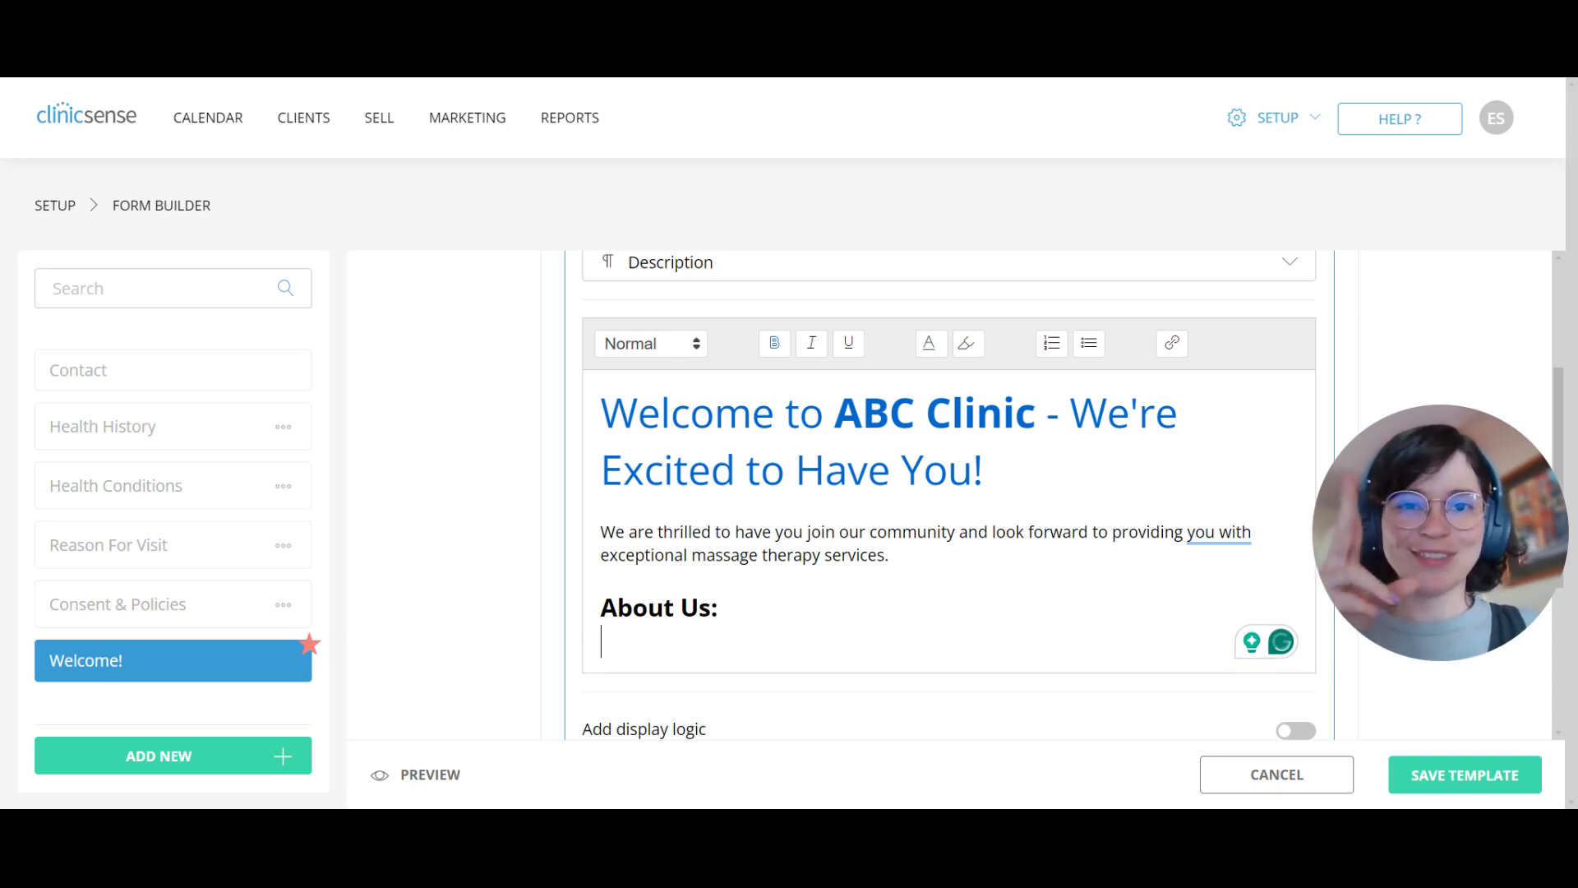
key(ctrl+v)
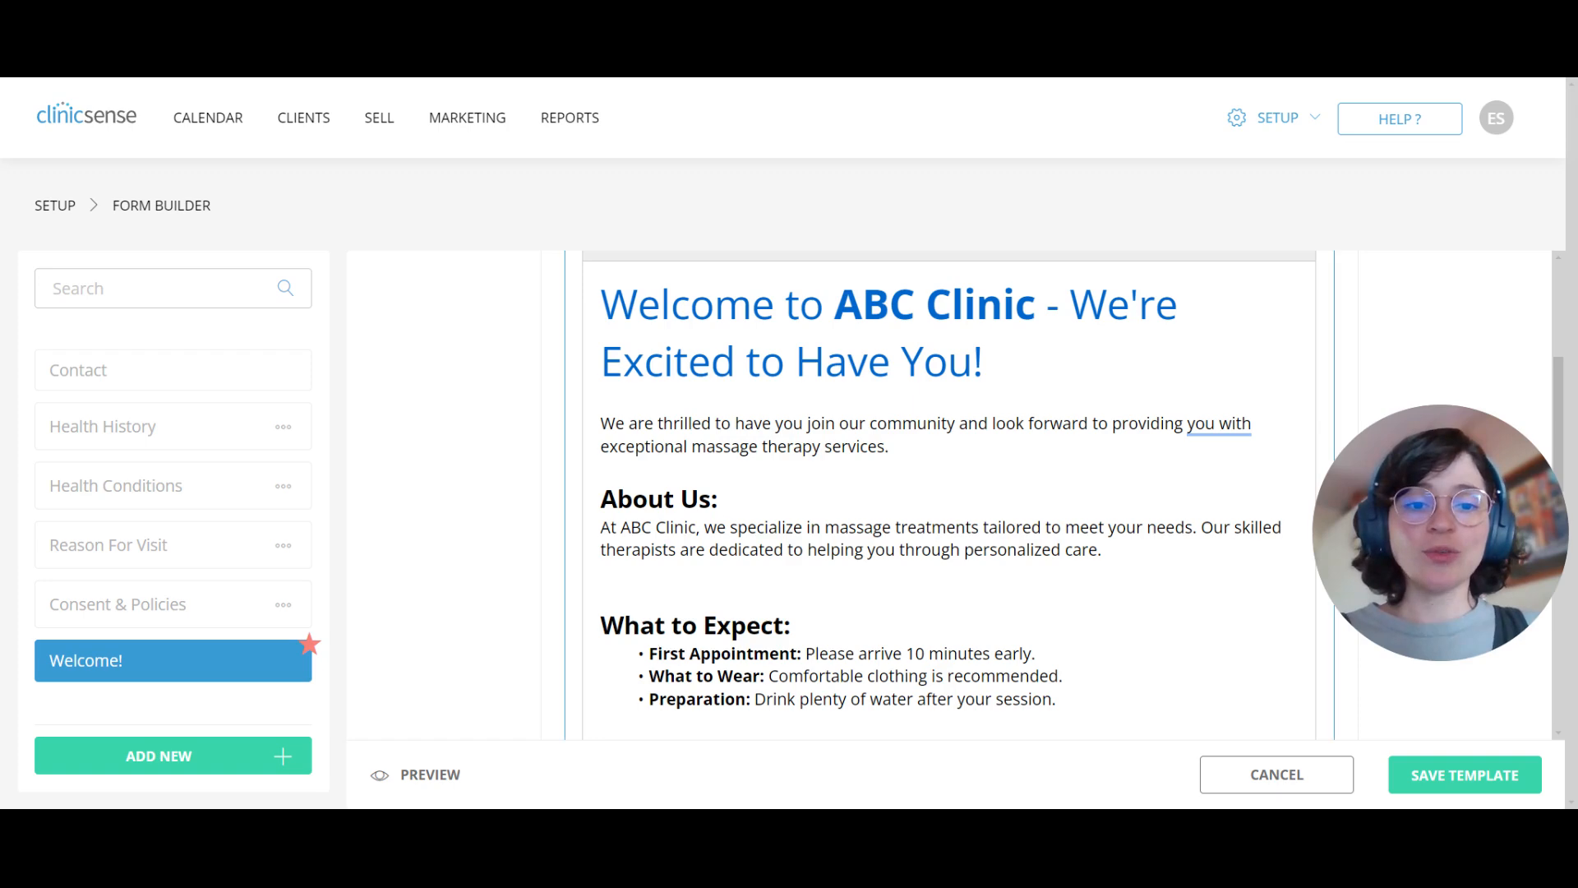
- Set how often the Welcome! form needs to be updated to "Before first appointment"
scroll(1275, 377, up, 4)
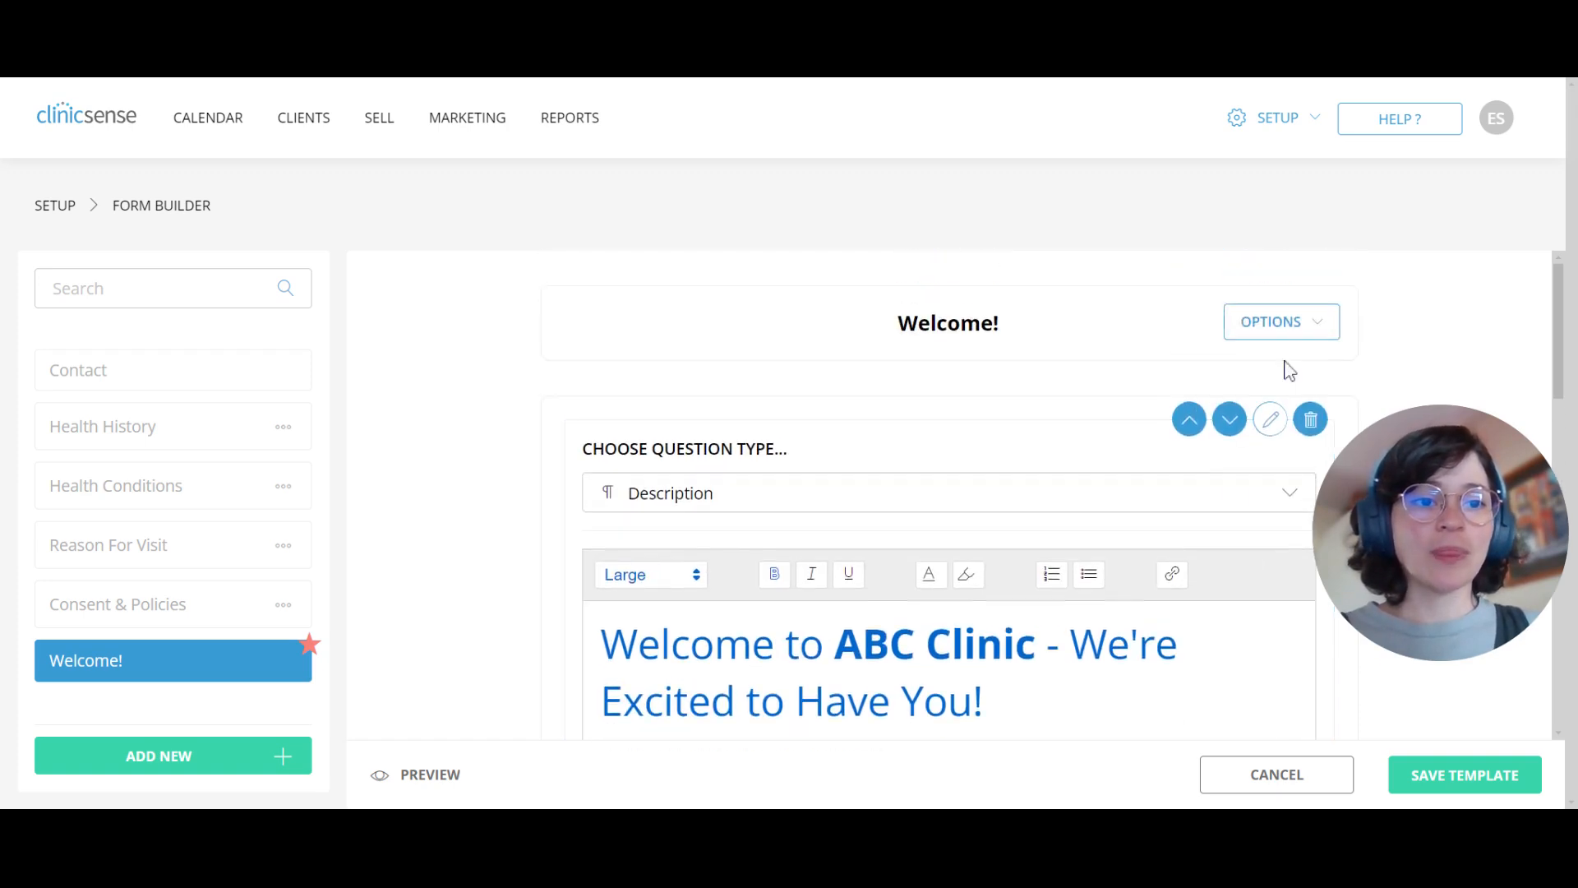
click(1318, 323)
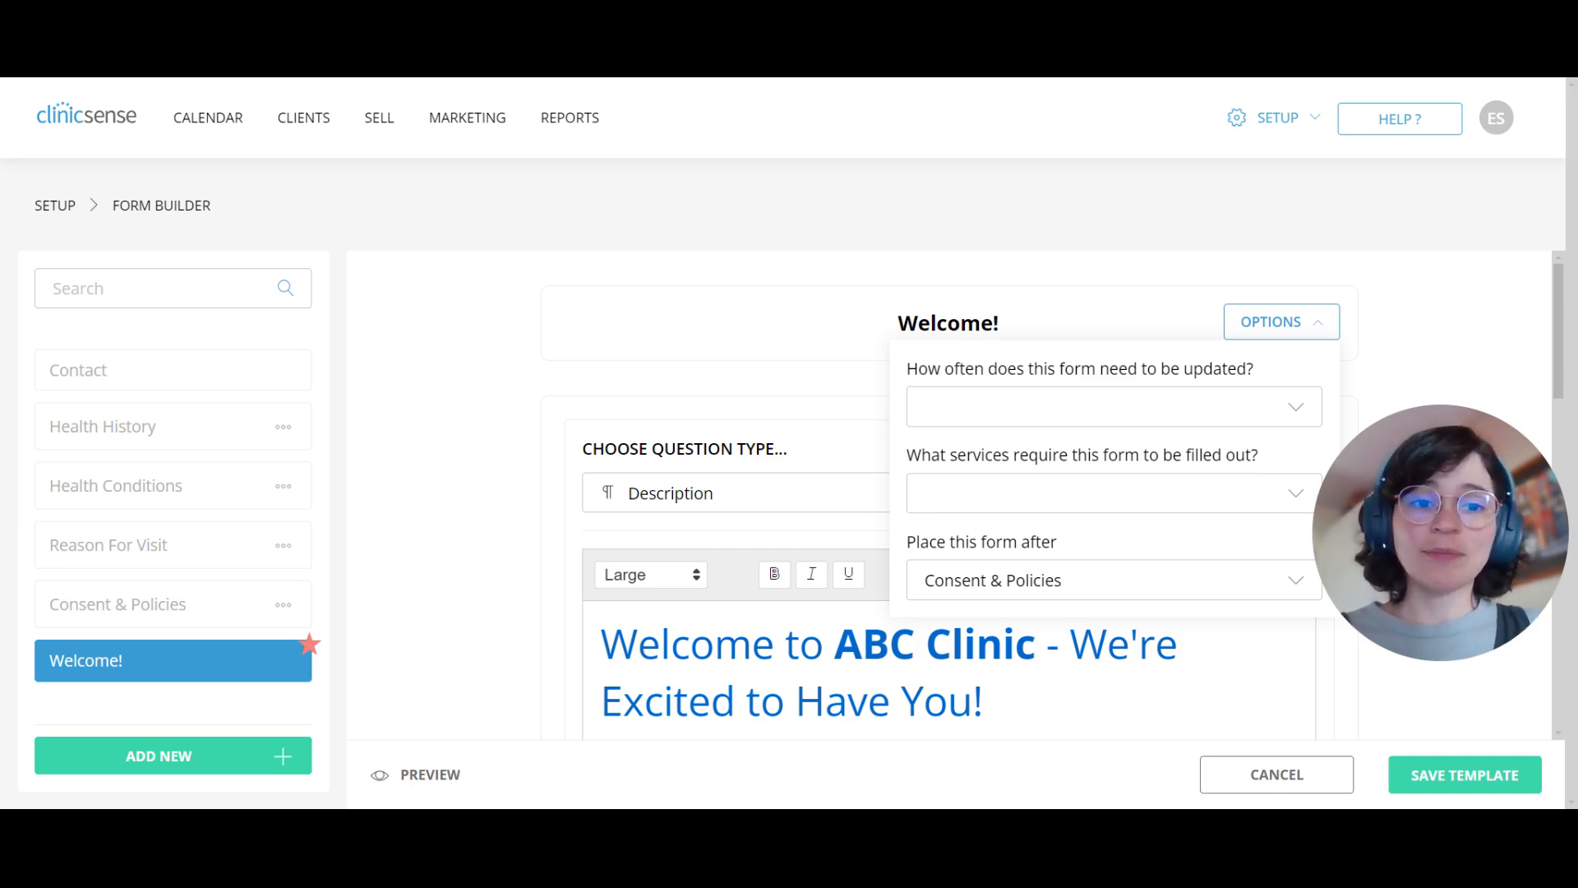
click(1257, 411)
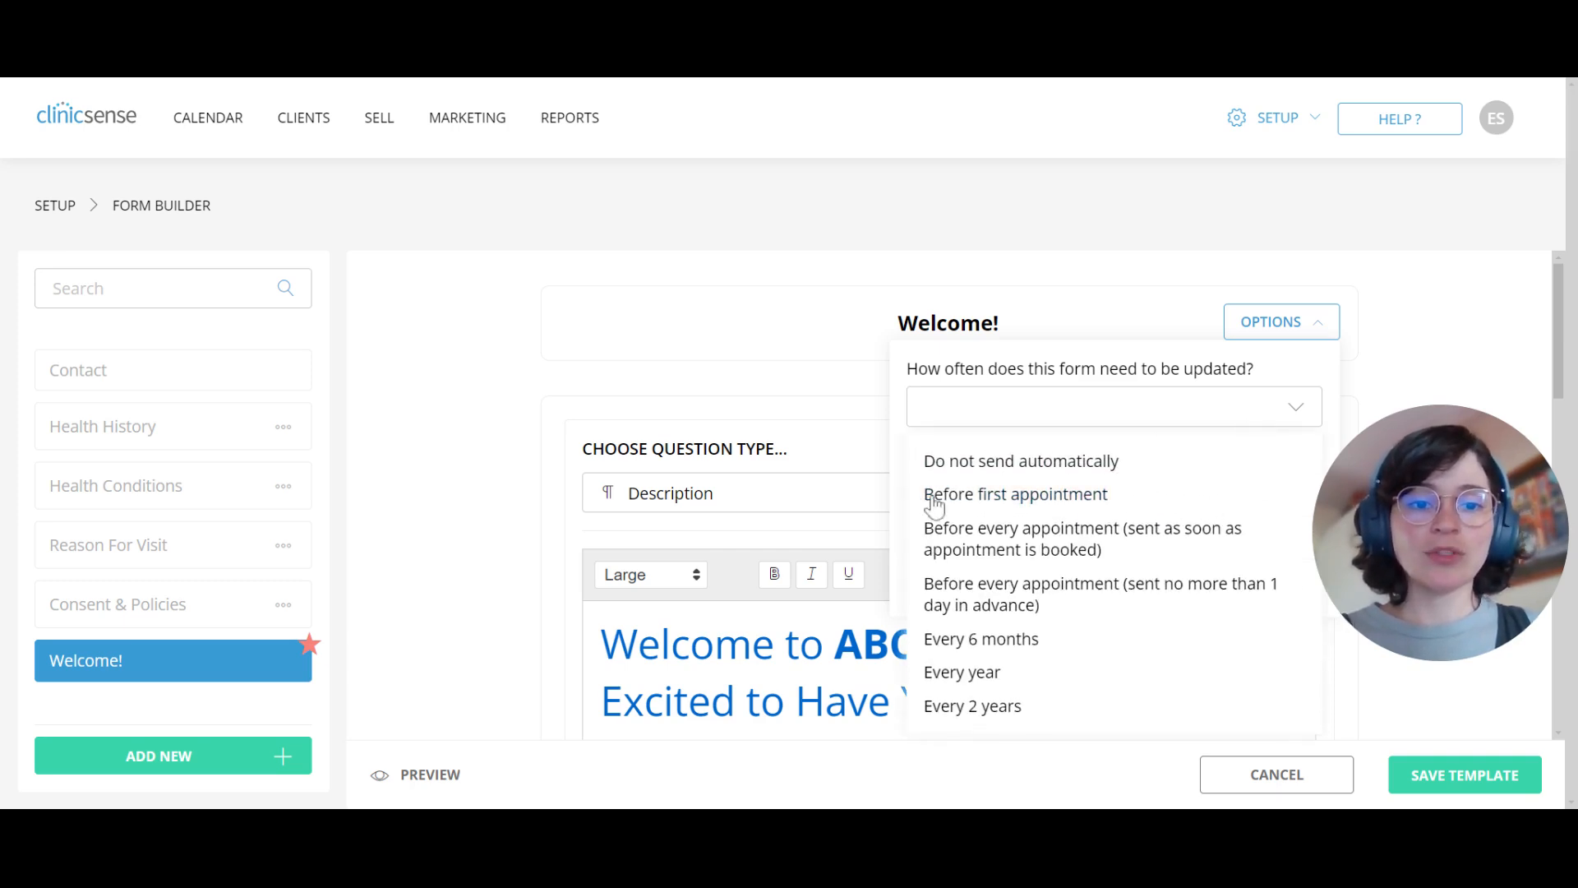
click(1090, 498)
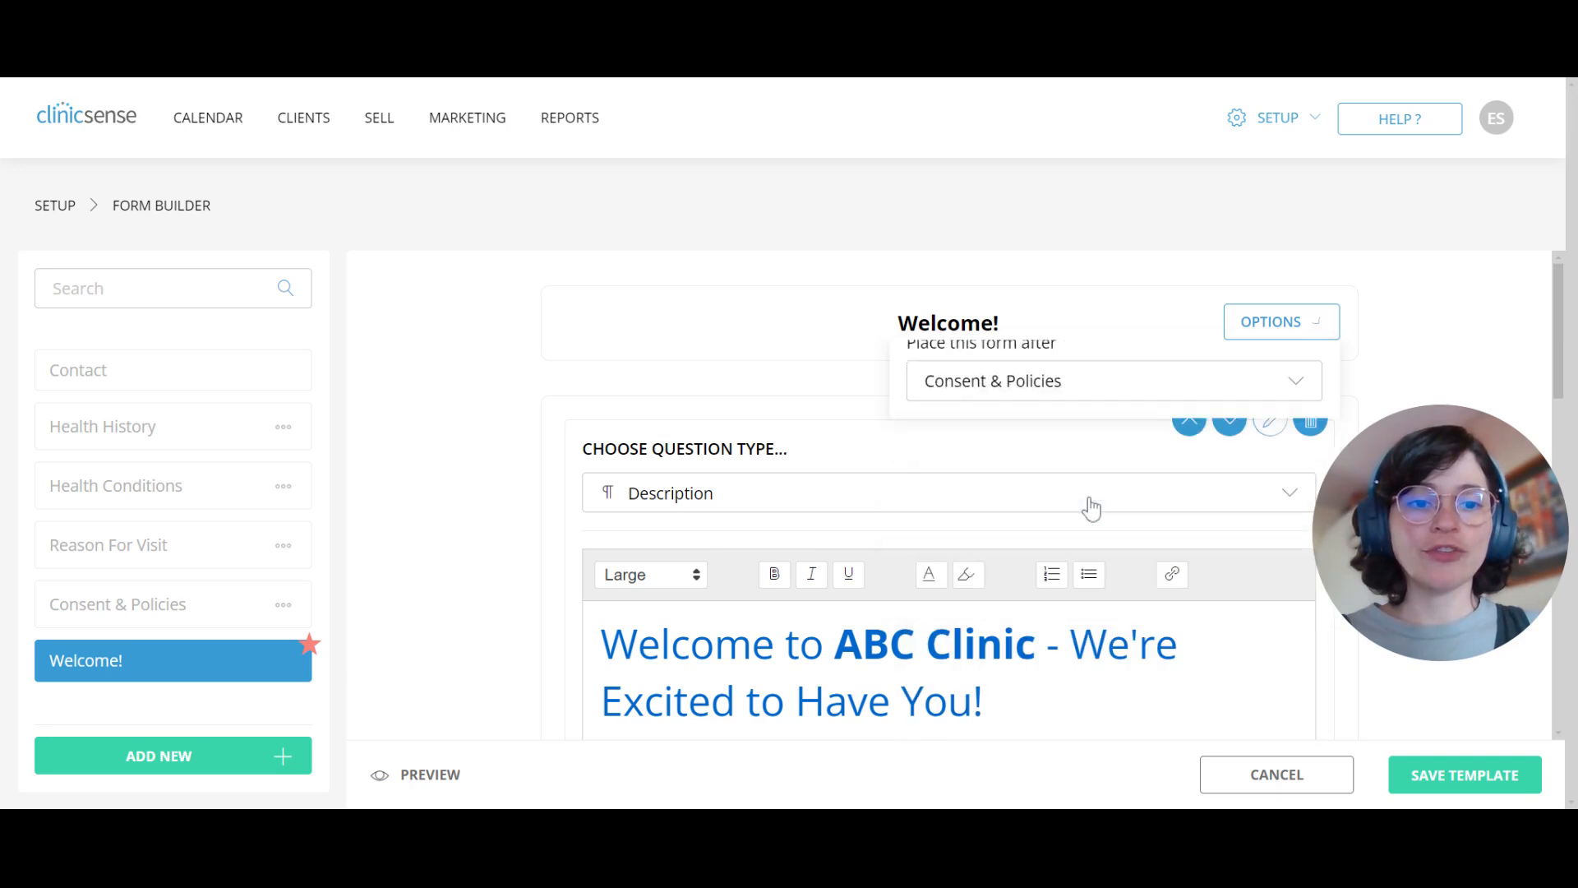
- Set the Welcome! form to be required for all services, keeping its place after Consent & Policies, and save the template
click(1336, 335)
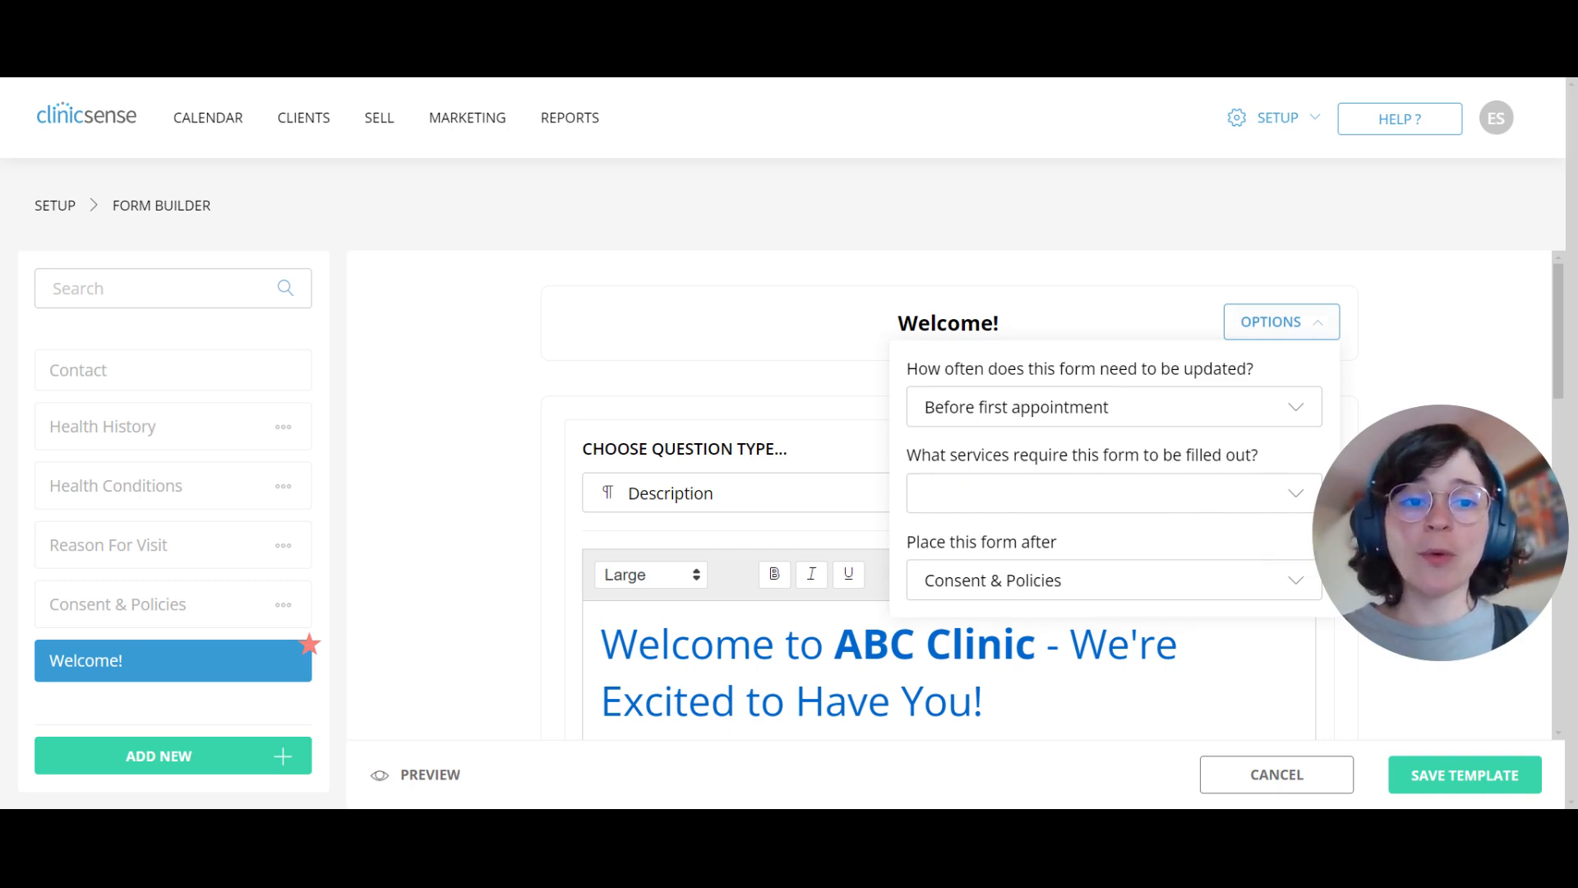
click(1297, 500)
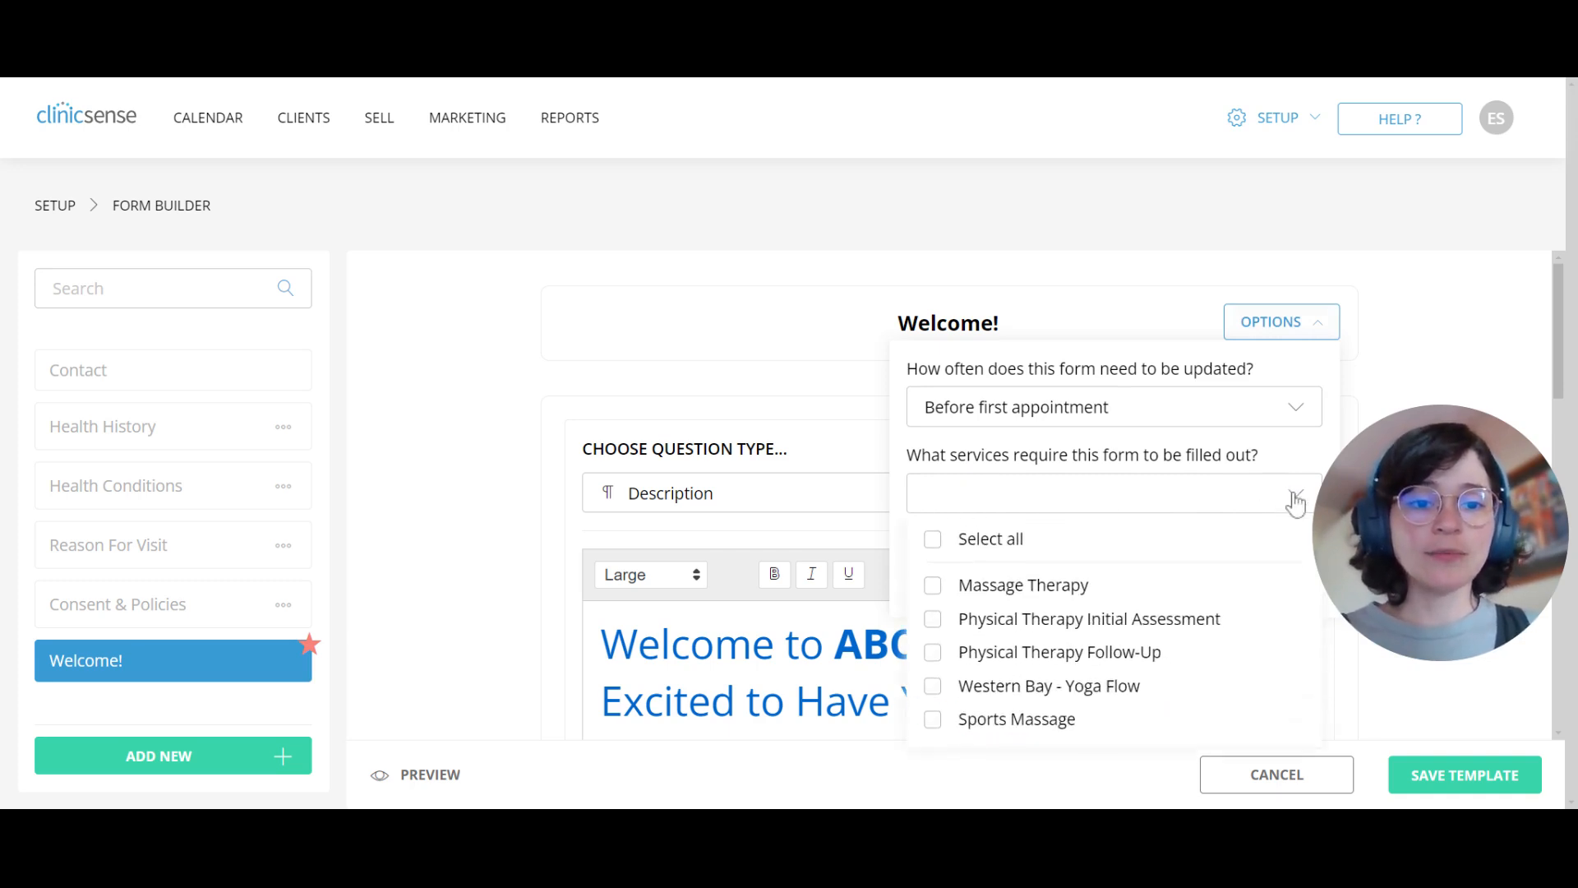
click(1079, 598)
click(1058, 668)
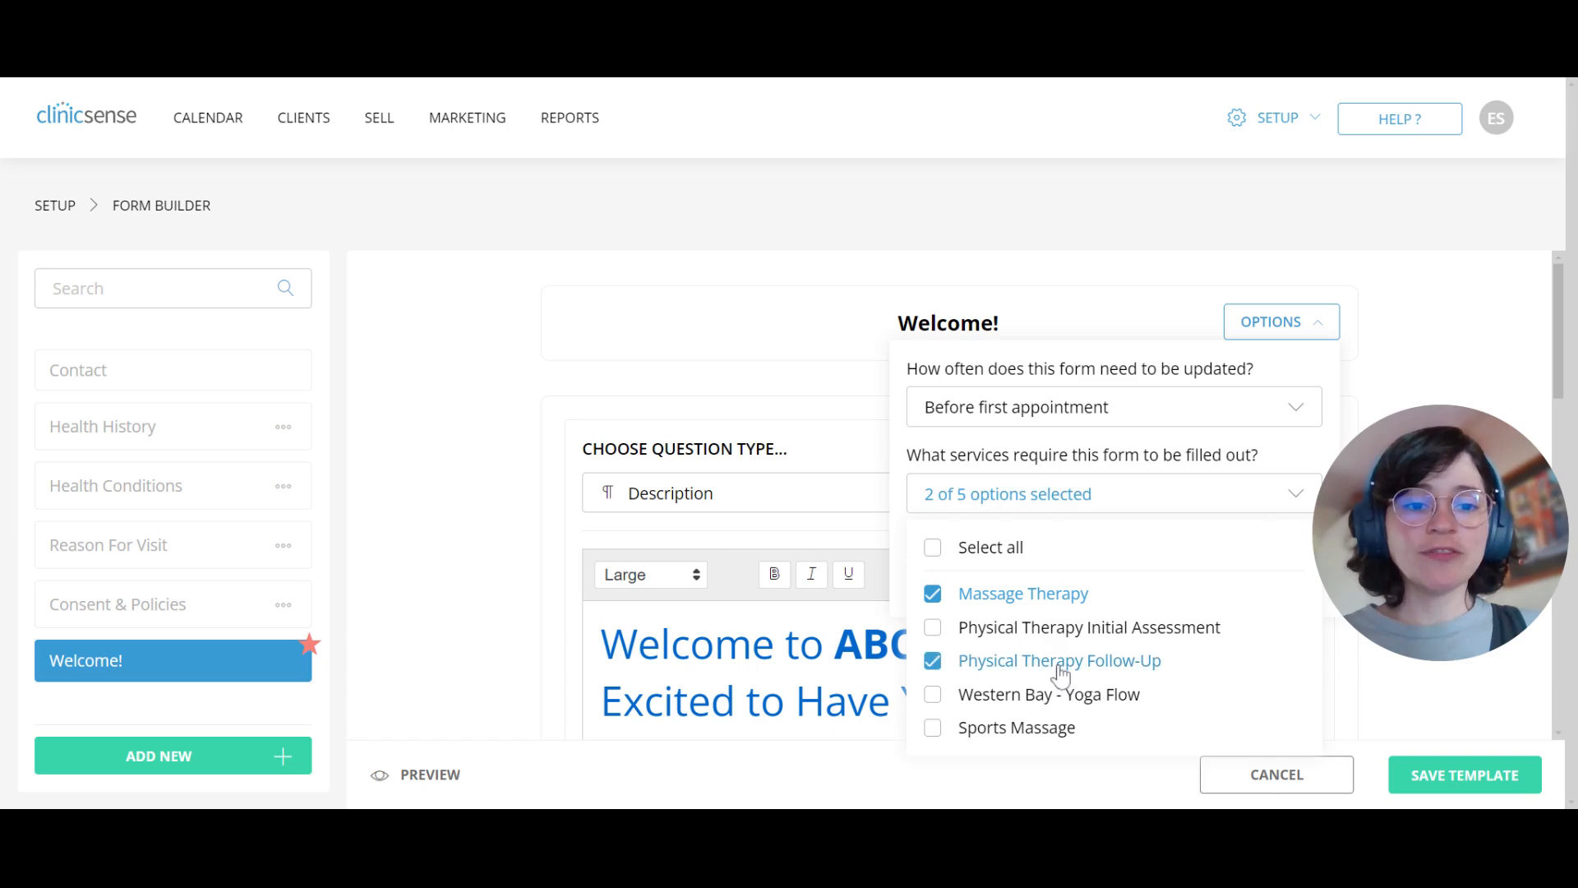
click(1013, 551)
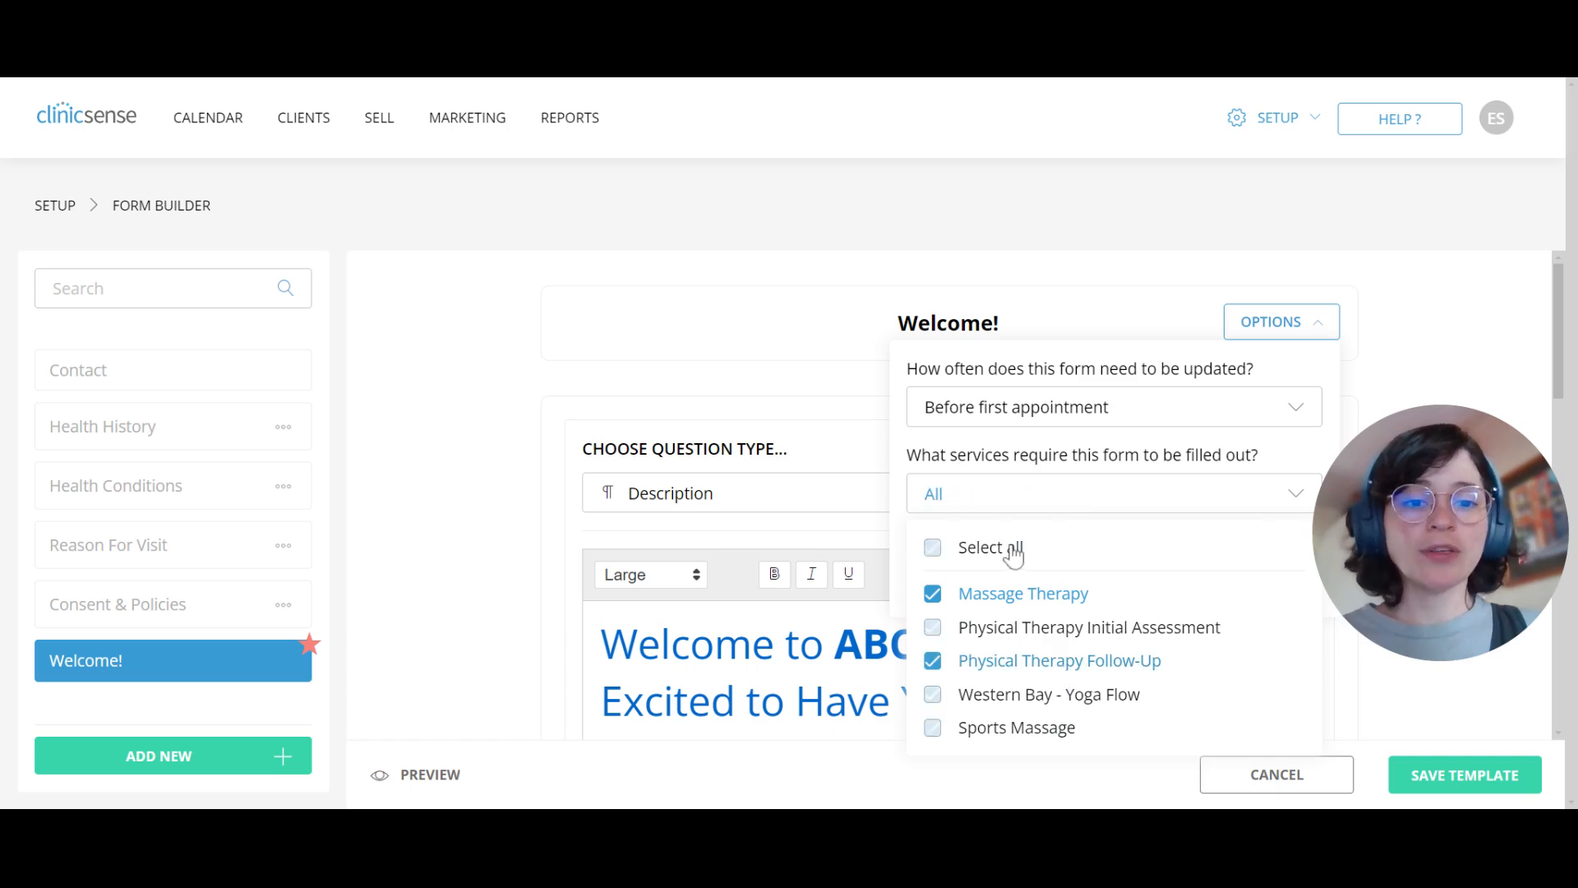
click(1296, 492)
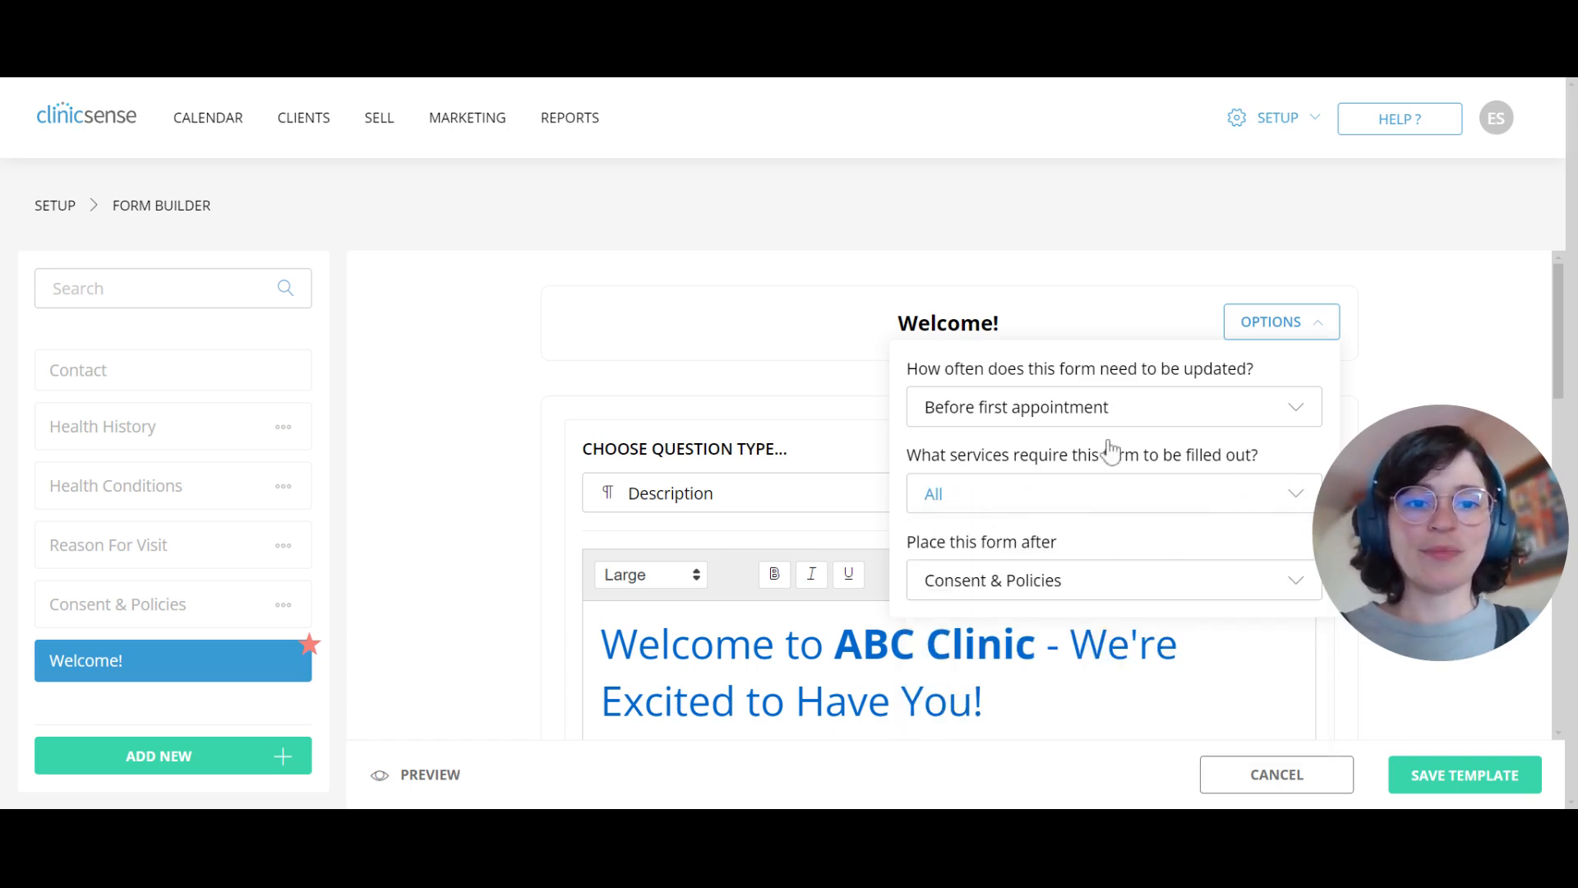
click(1275, 323)
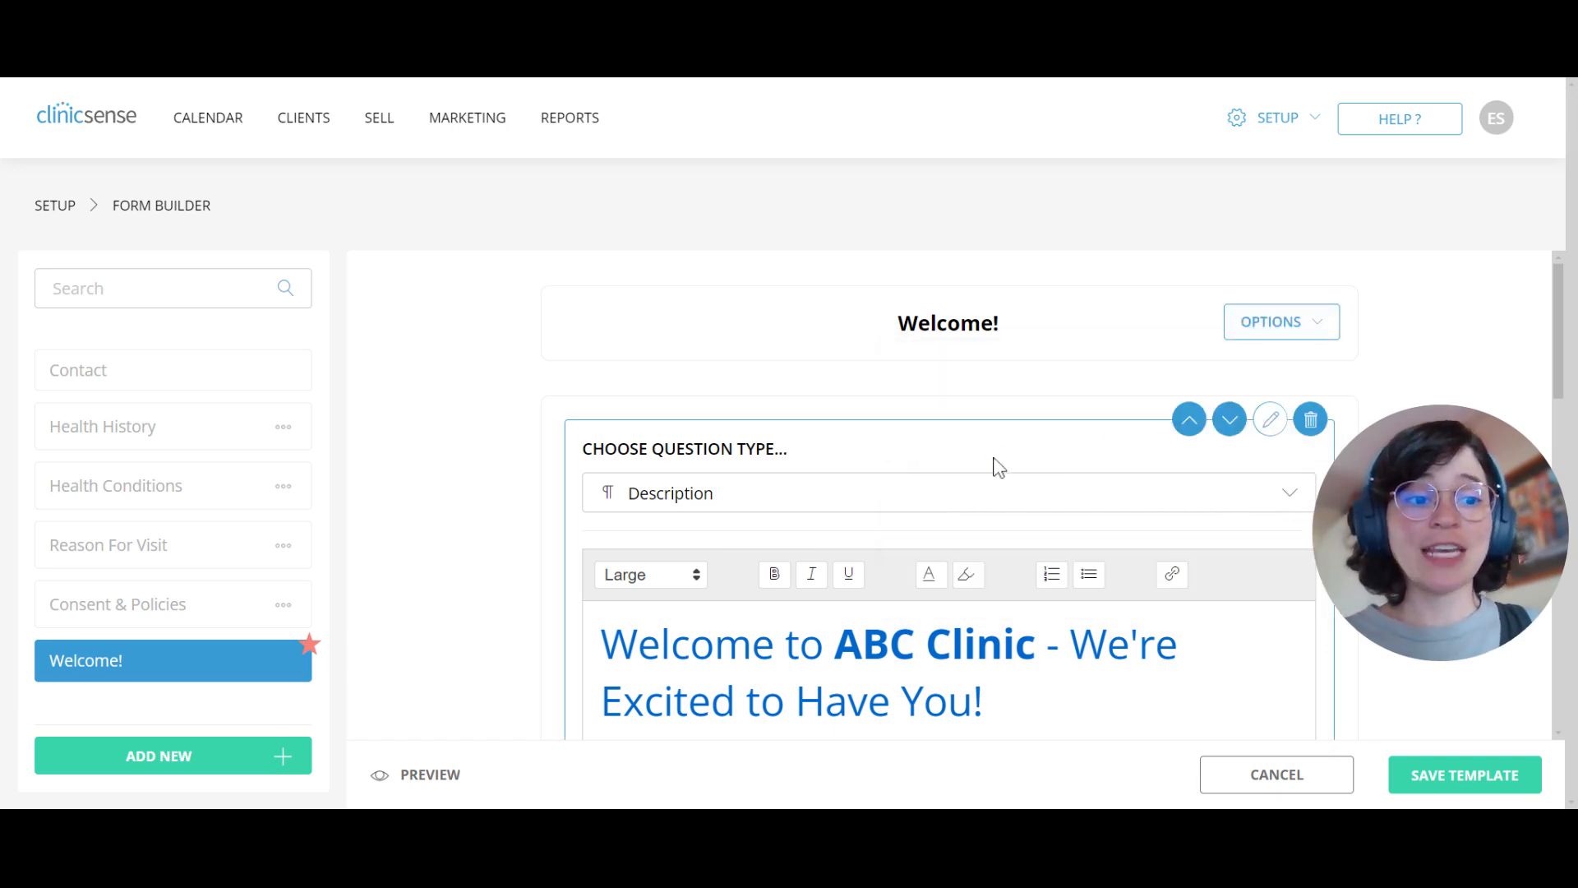
scroll(1194, 584, down, 1)
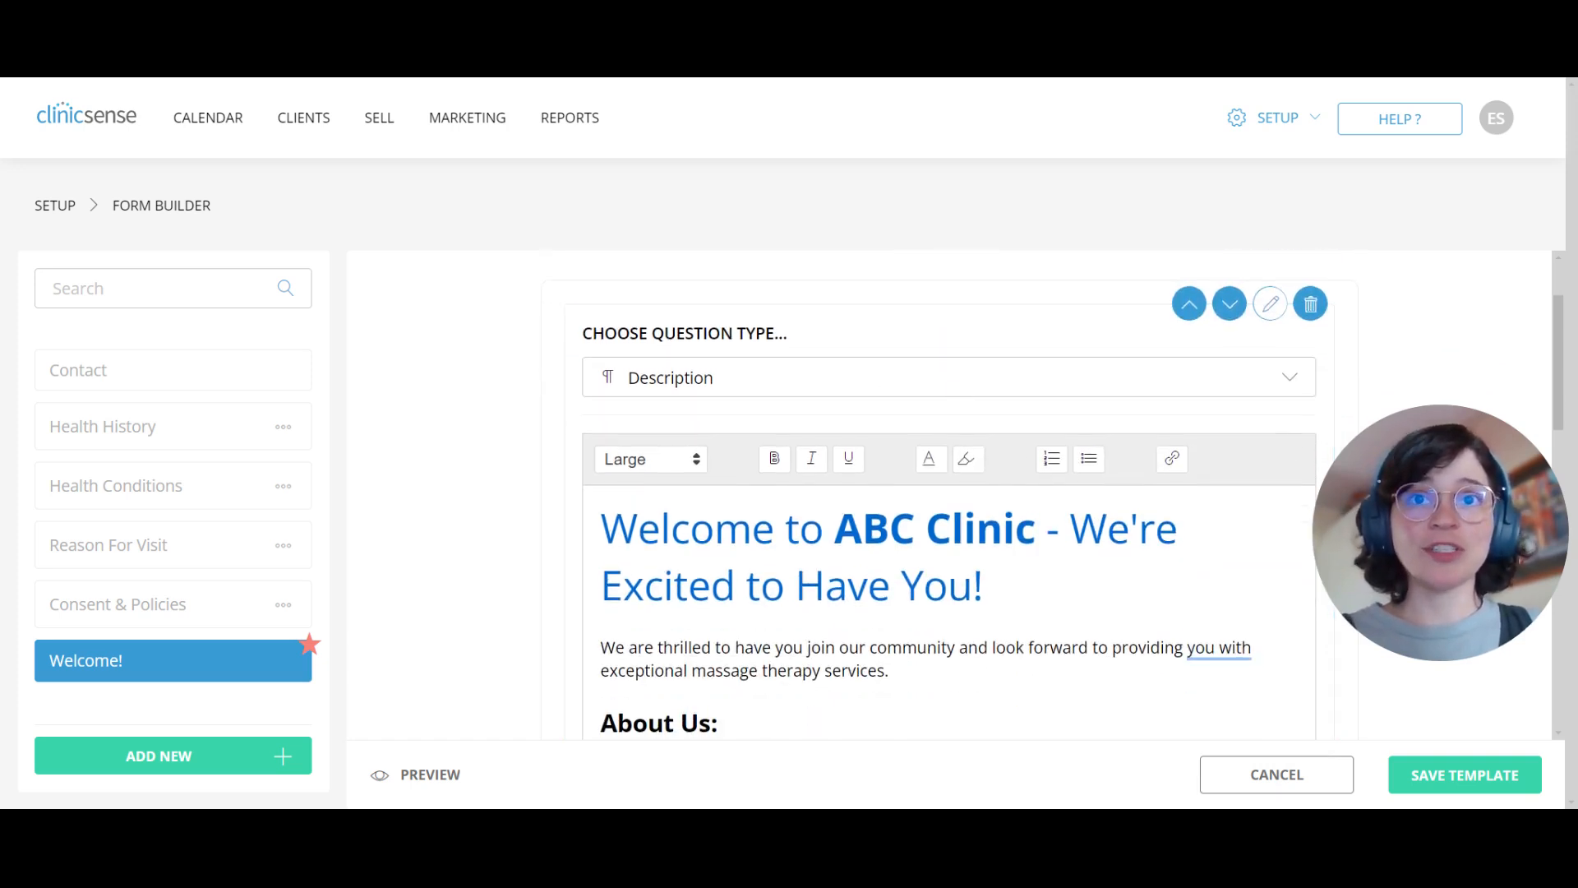
click(1474, 771)
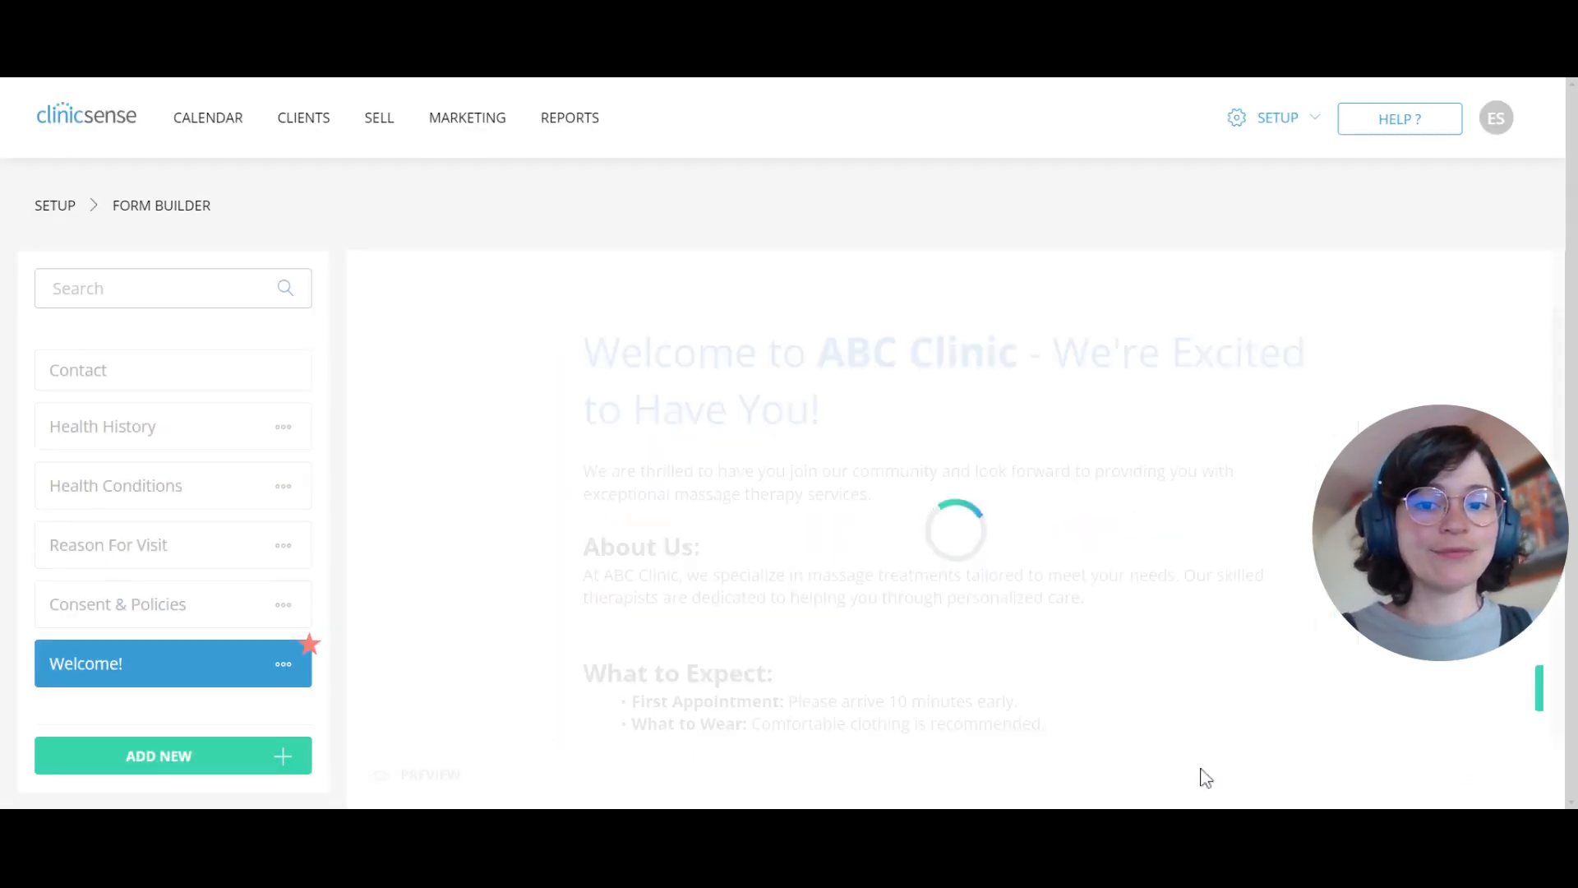
- Preview the saved Welcome! form and review its full content from the heading to the clinic's contact details
scroll(785, 477, down, 2)
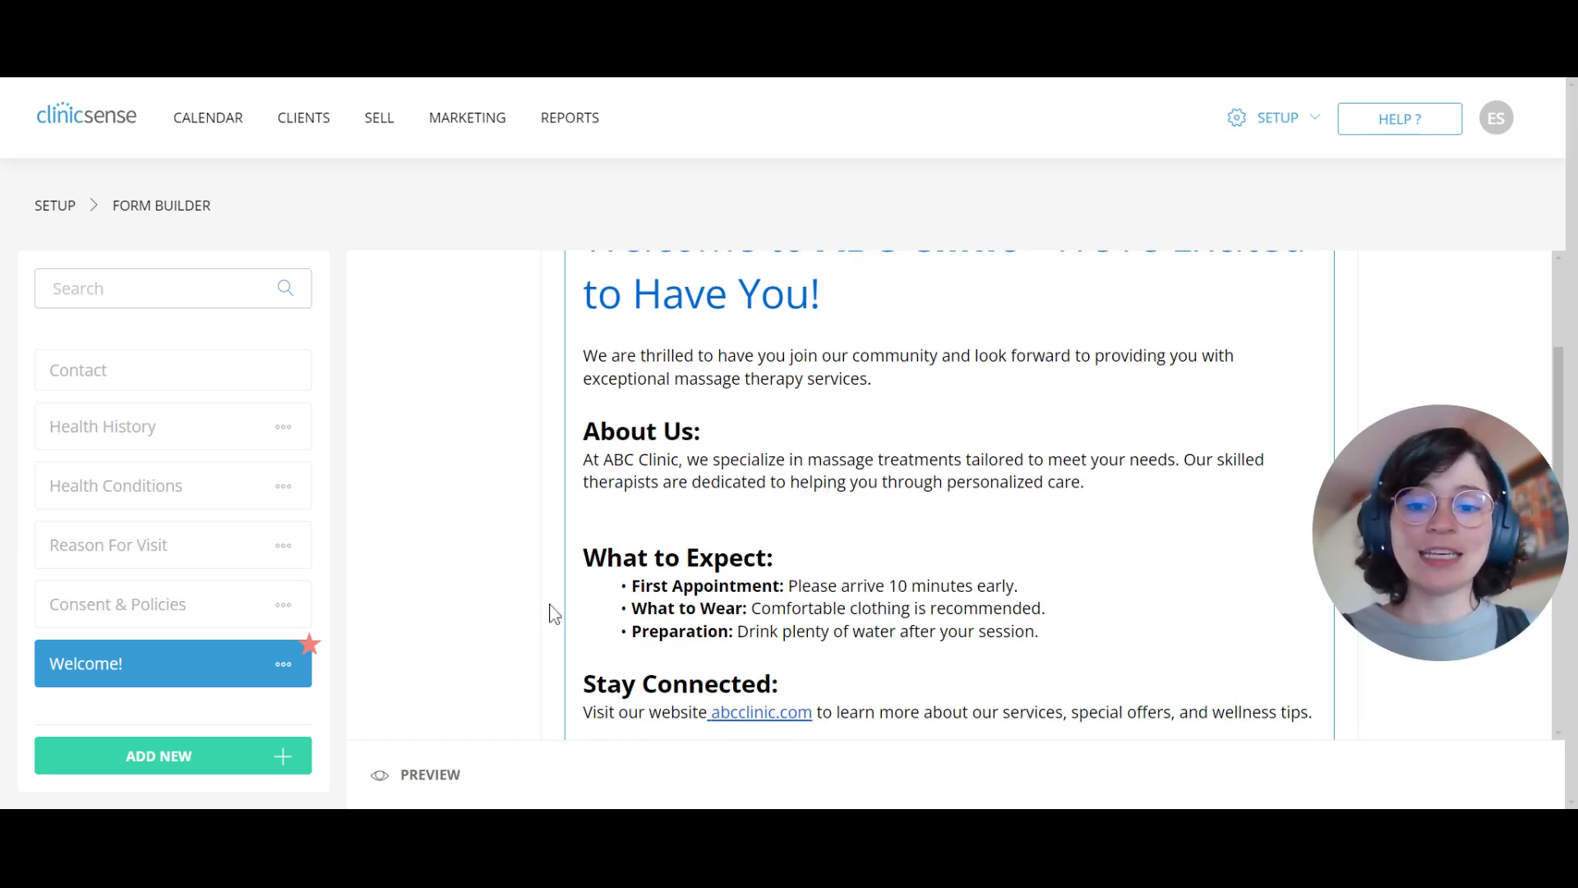
click(434, 777)
scroll(777, 477, down, 9)
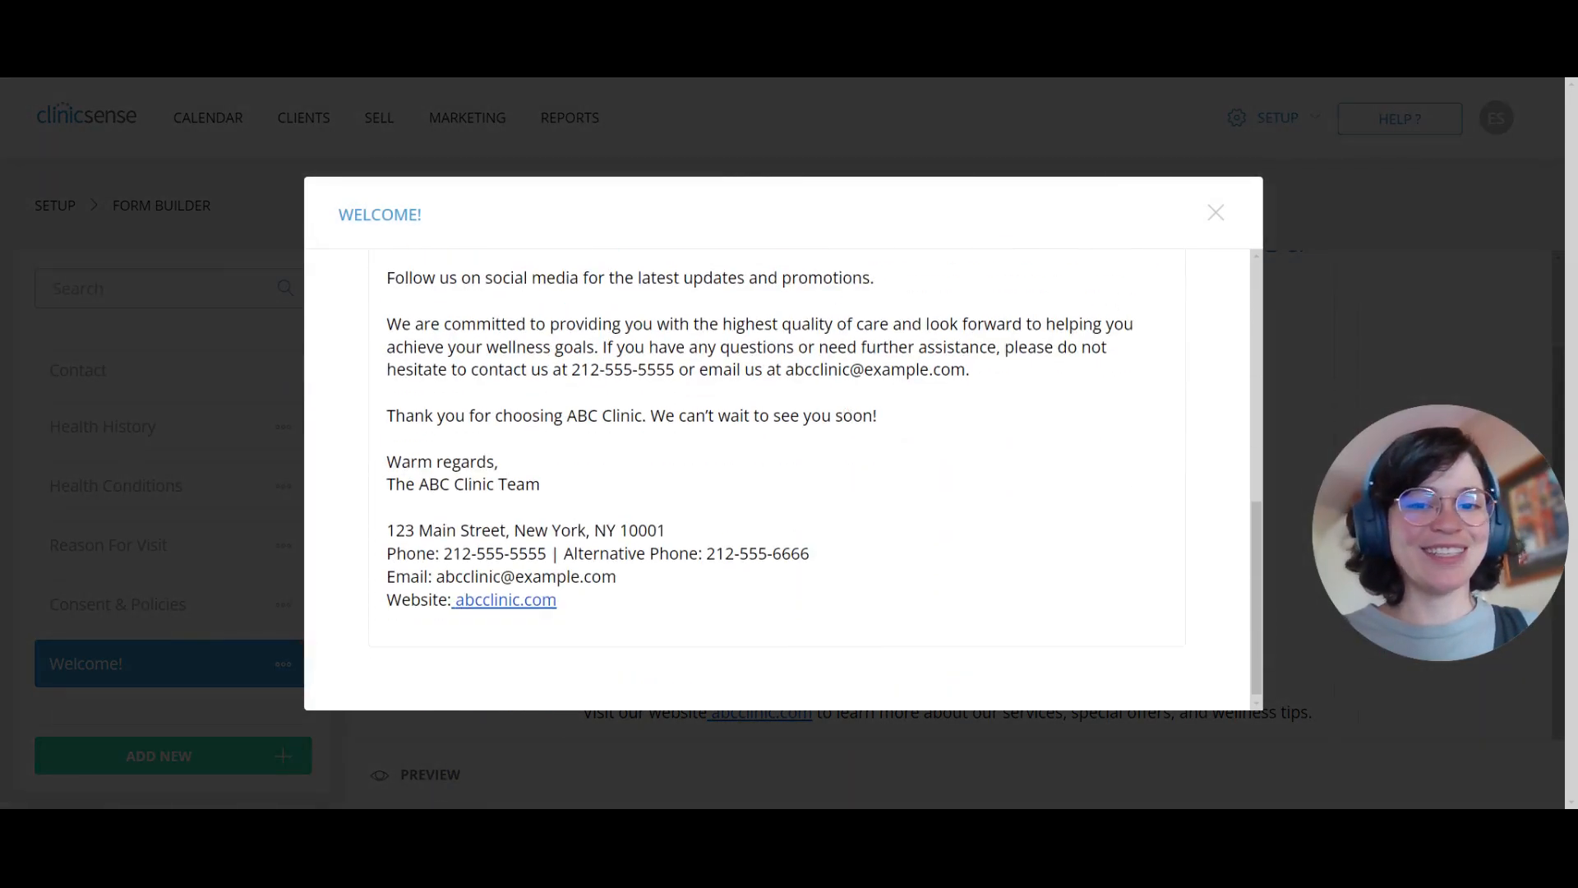
scroll(777, 477, up, 10)
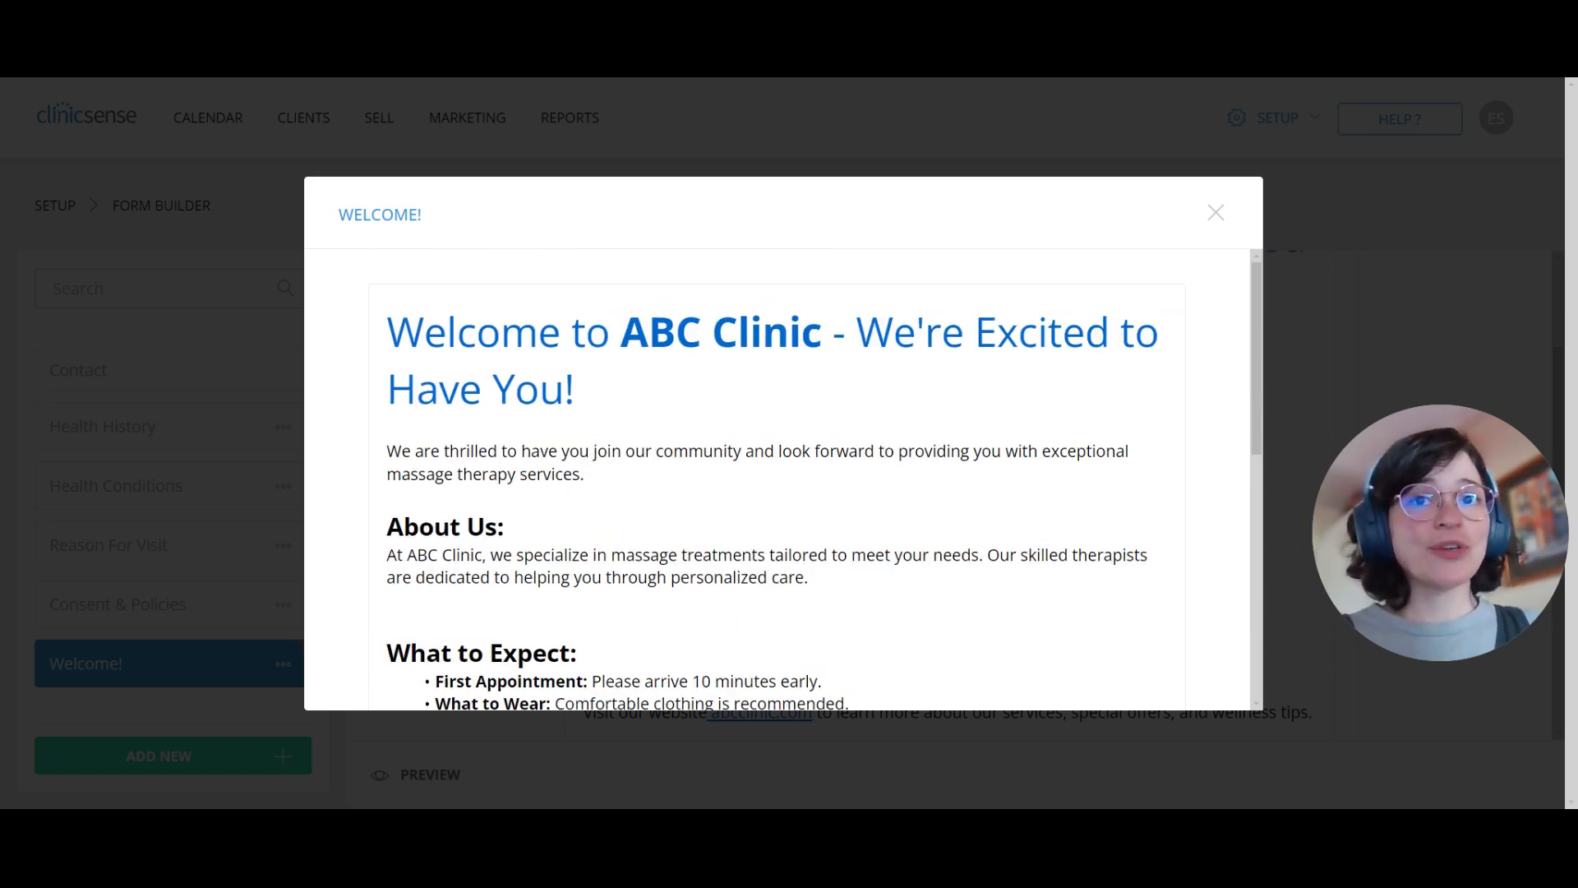